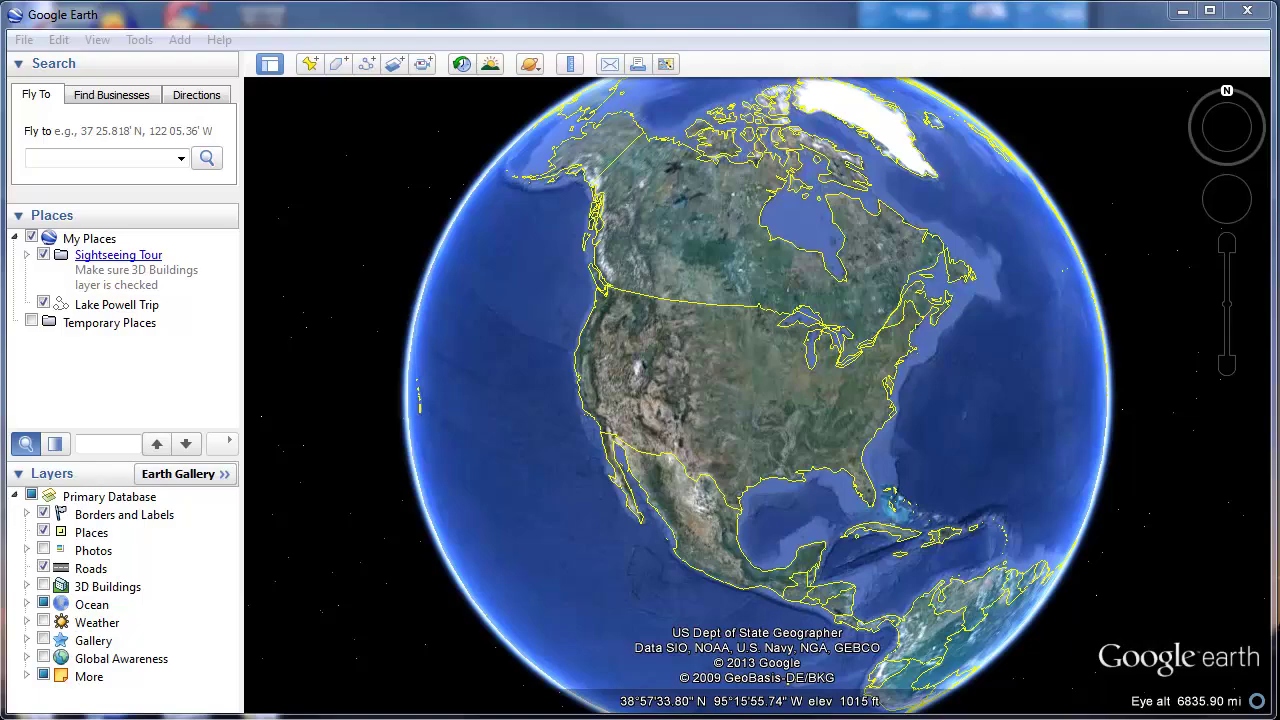
- Spin the globe and reset the heading so north points up
click(565, 32)
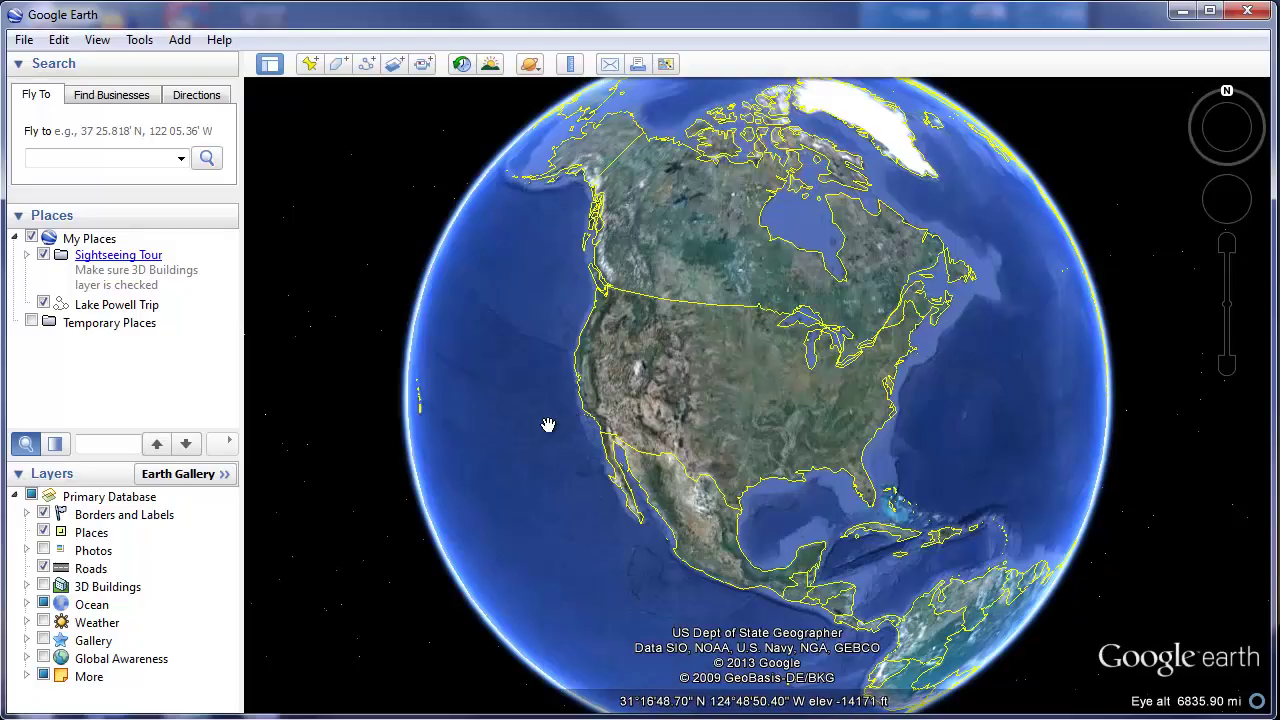
drag(543, 427, 834, 429)
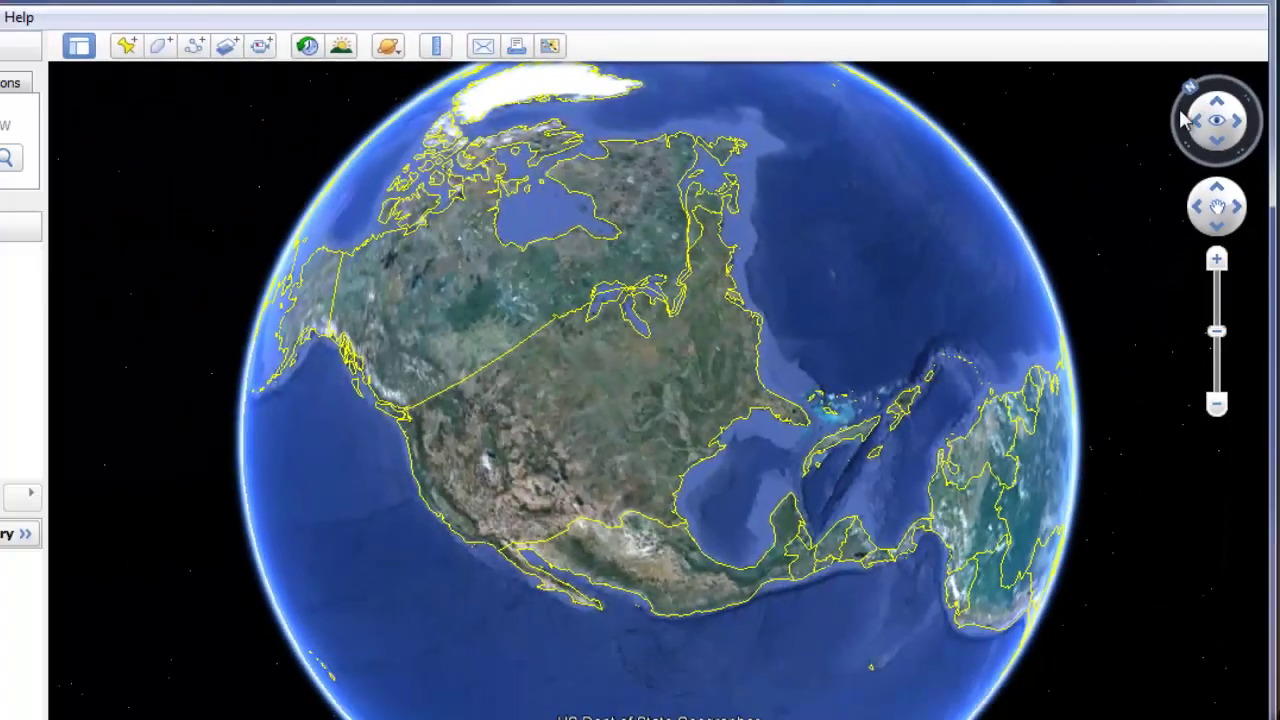
drag(1180, 110, 1076, 252)
drag(1176, 148, 1184, 150)
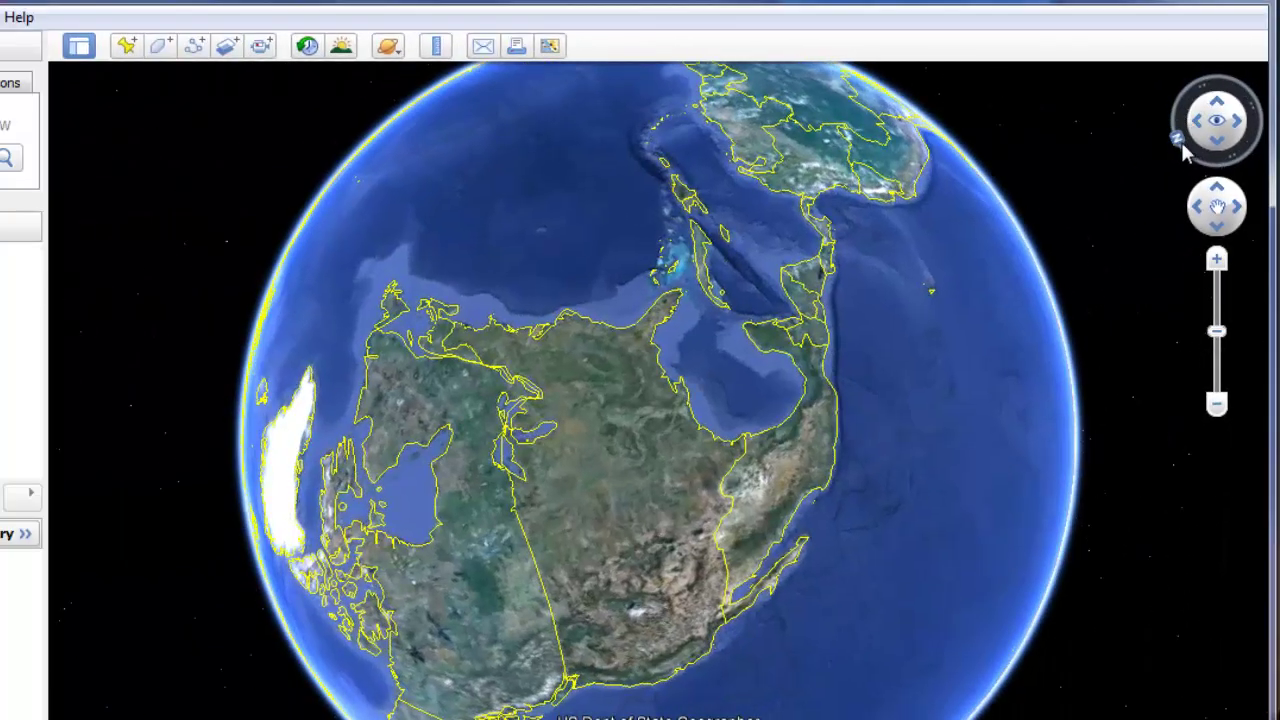
click(1196, 150)
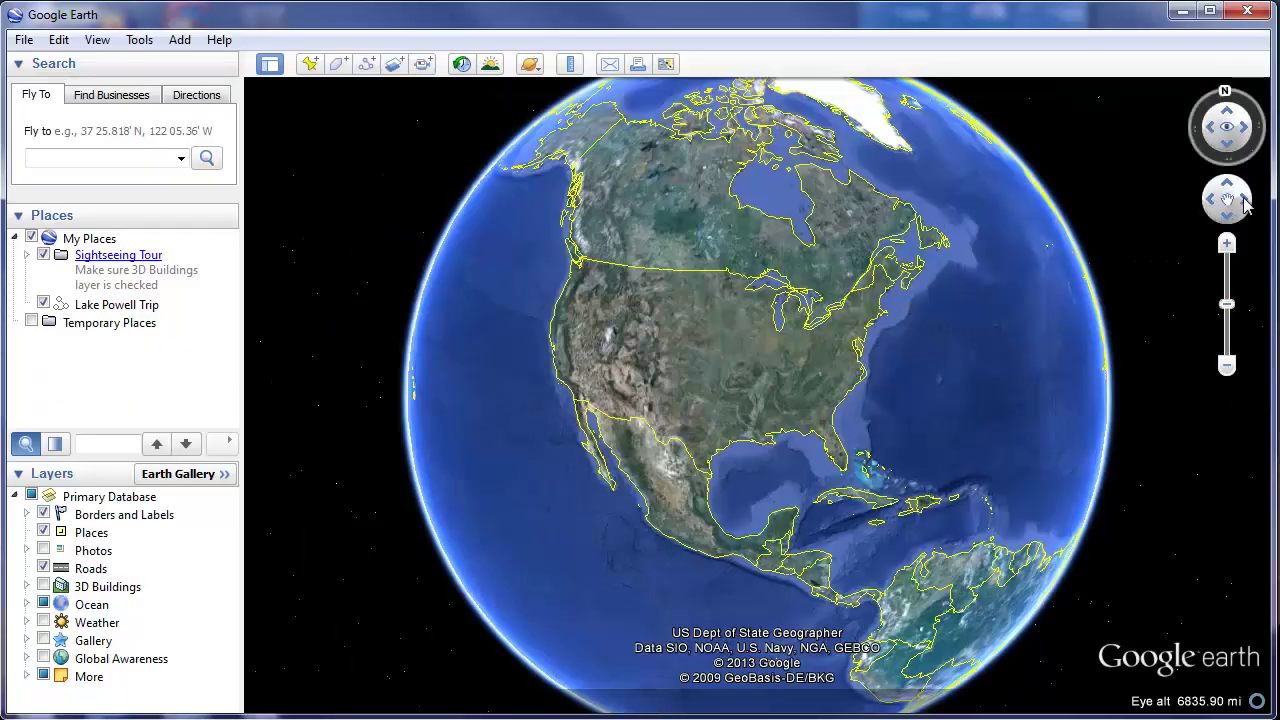
- Centre North America and zoom in until the contiguous US fills the view, about 2,829 mi
drag(1245, 203, 1218, 201)
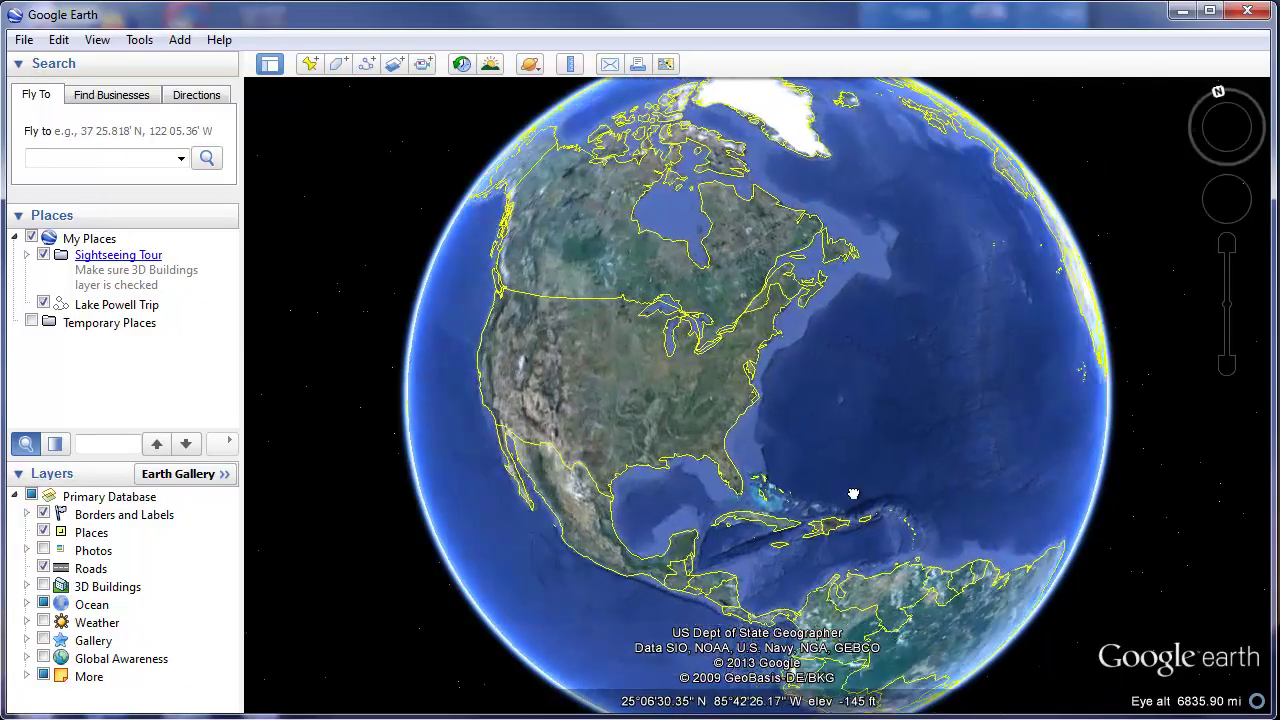
drag(853, 494, 986, 449)
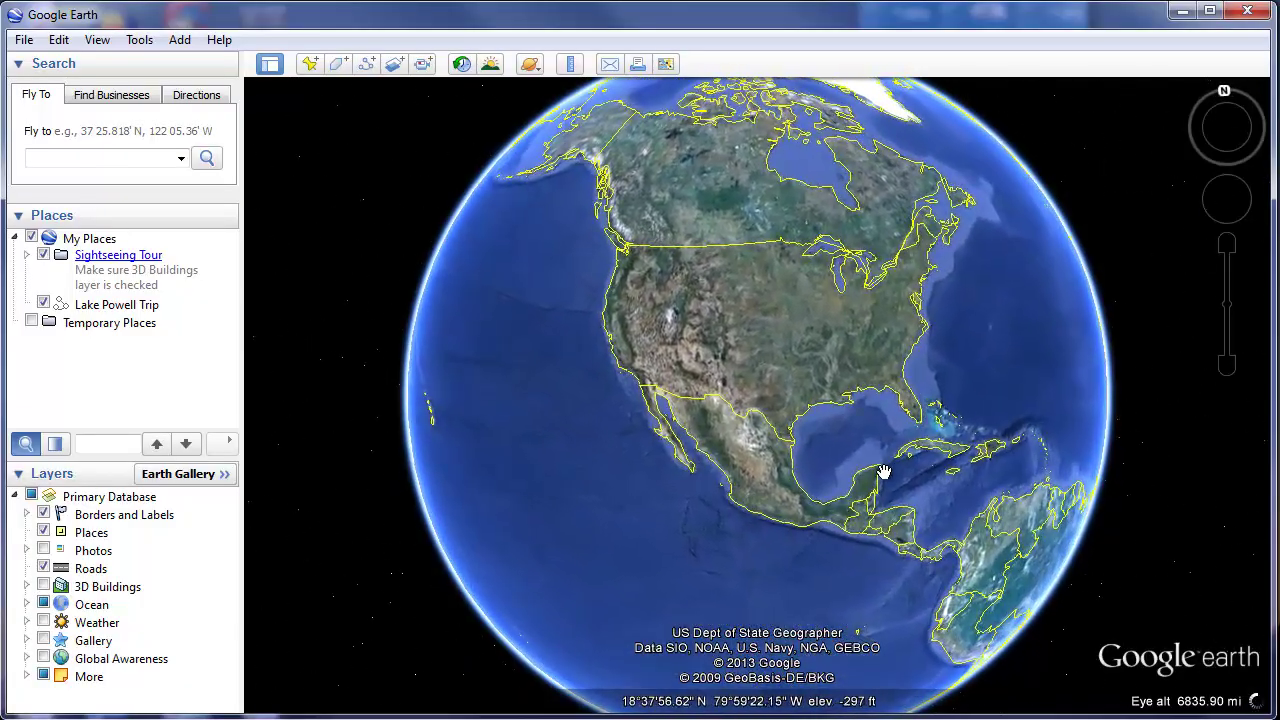
mouse_move(1246, 241)
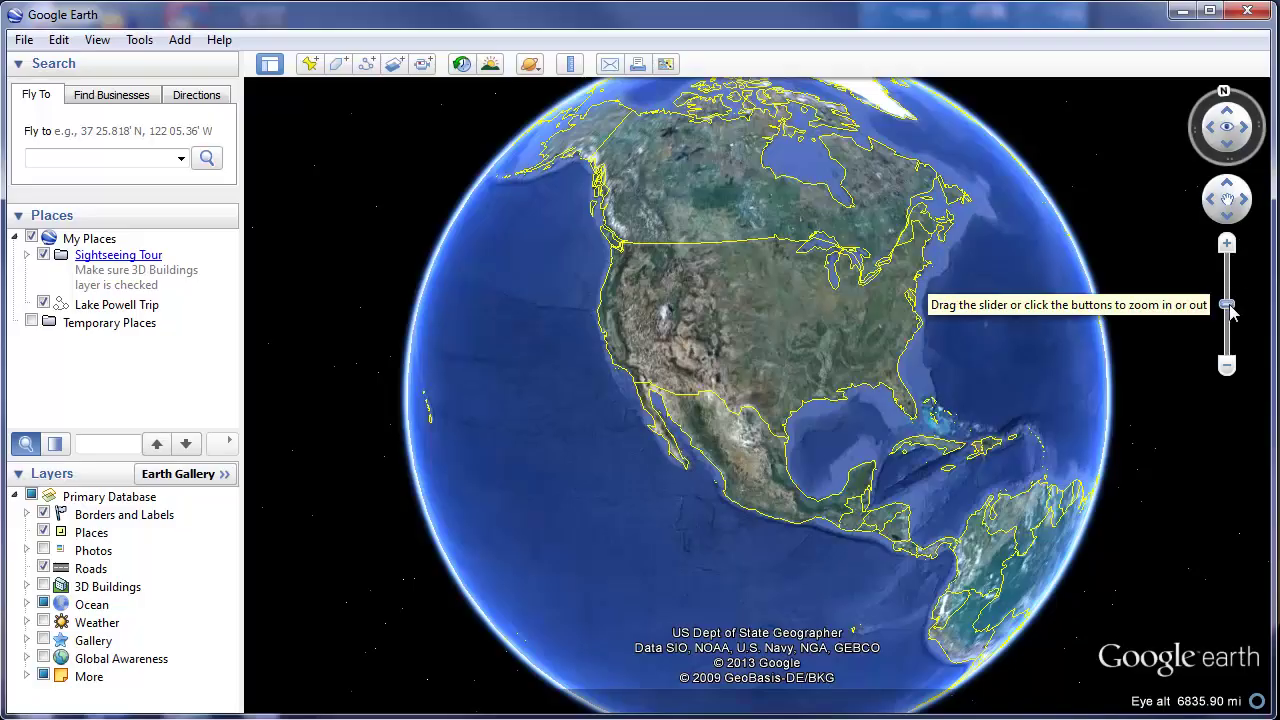
mouse_move(1231, 312)
mouse_down()
mouse_move(1234, 288)
mouse_move(1229, 305)
mouse_up()
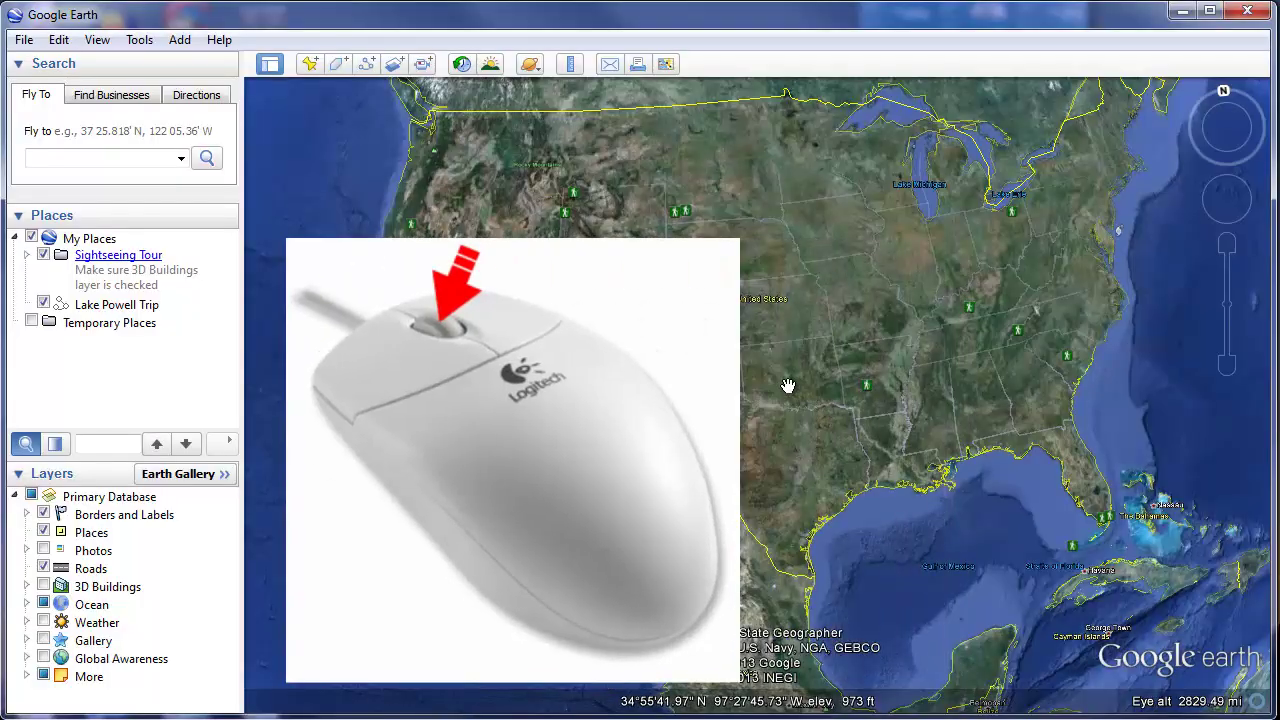
- Zoom out from the United States, then zoom back in over Oklahoma
scroll(788, 386, down, 2)
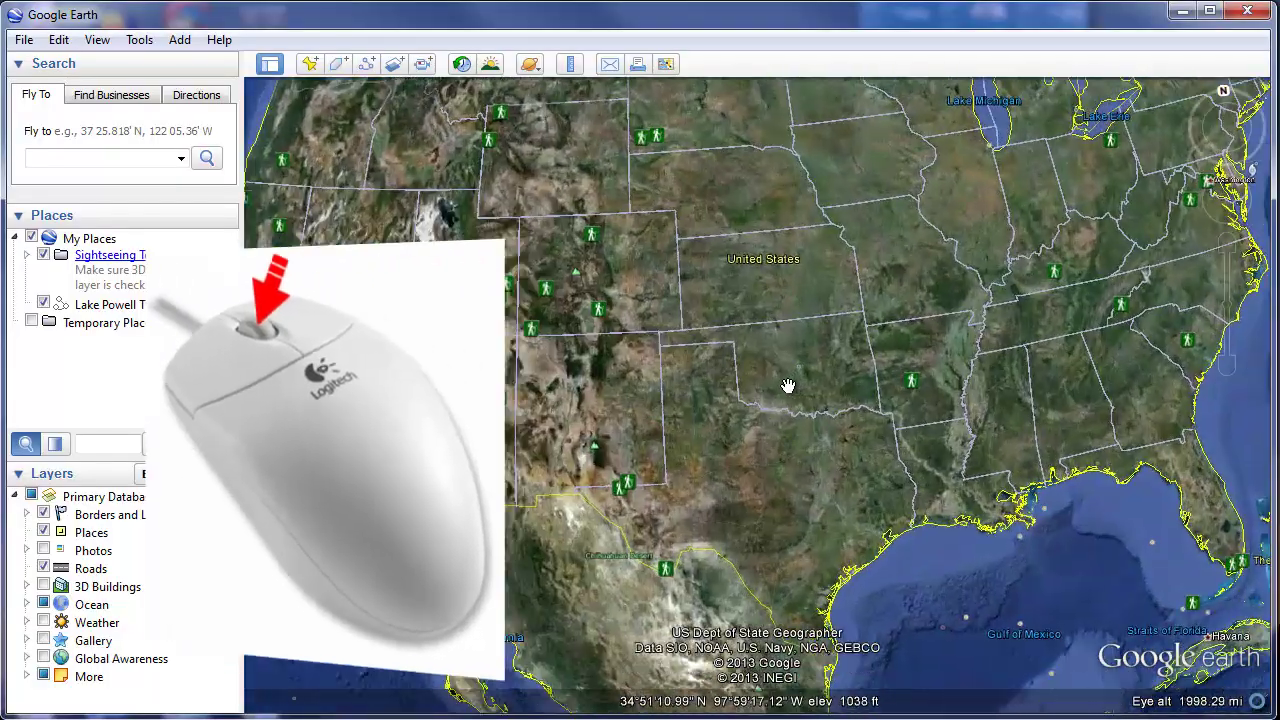
scroll(788, 386, down, 2)
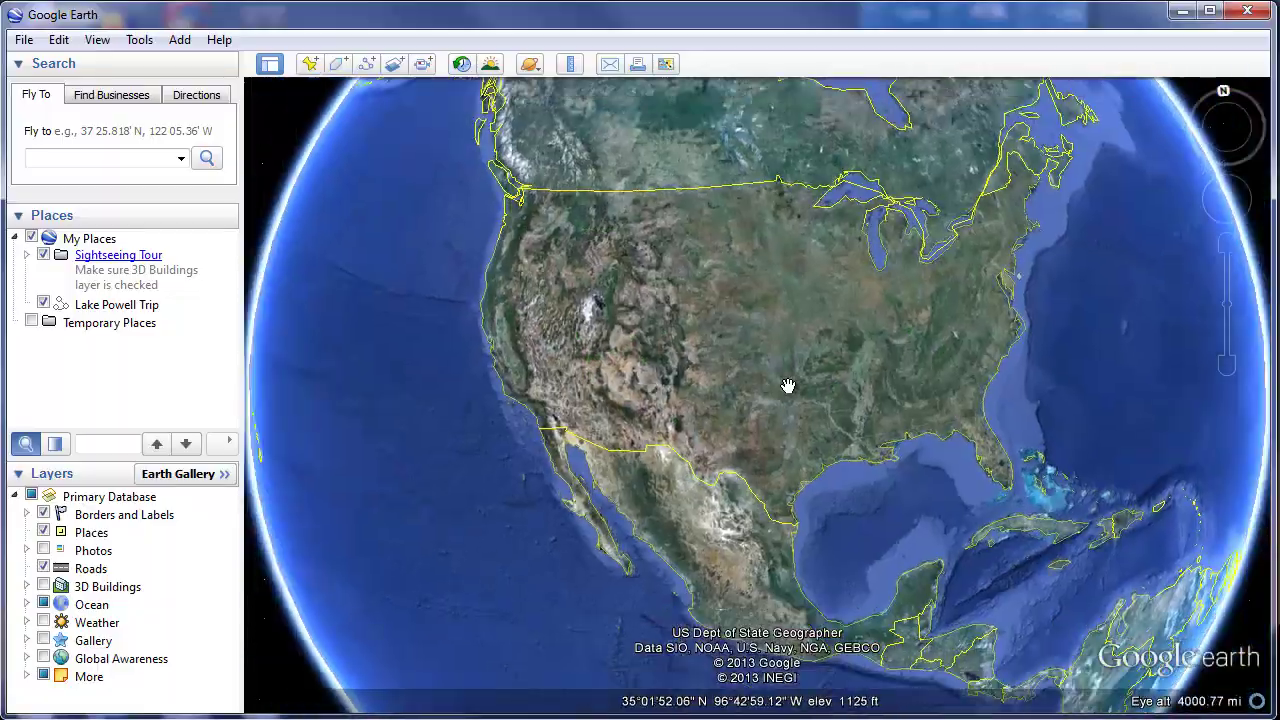
scroll(788, 386, up, 4)
scroll(788, 386, up, 5)
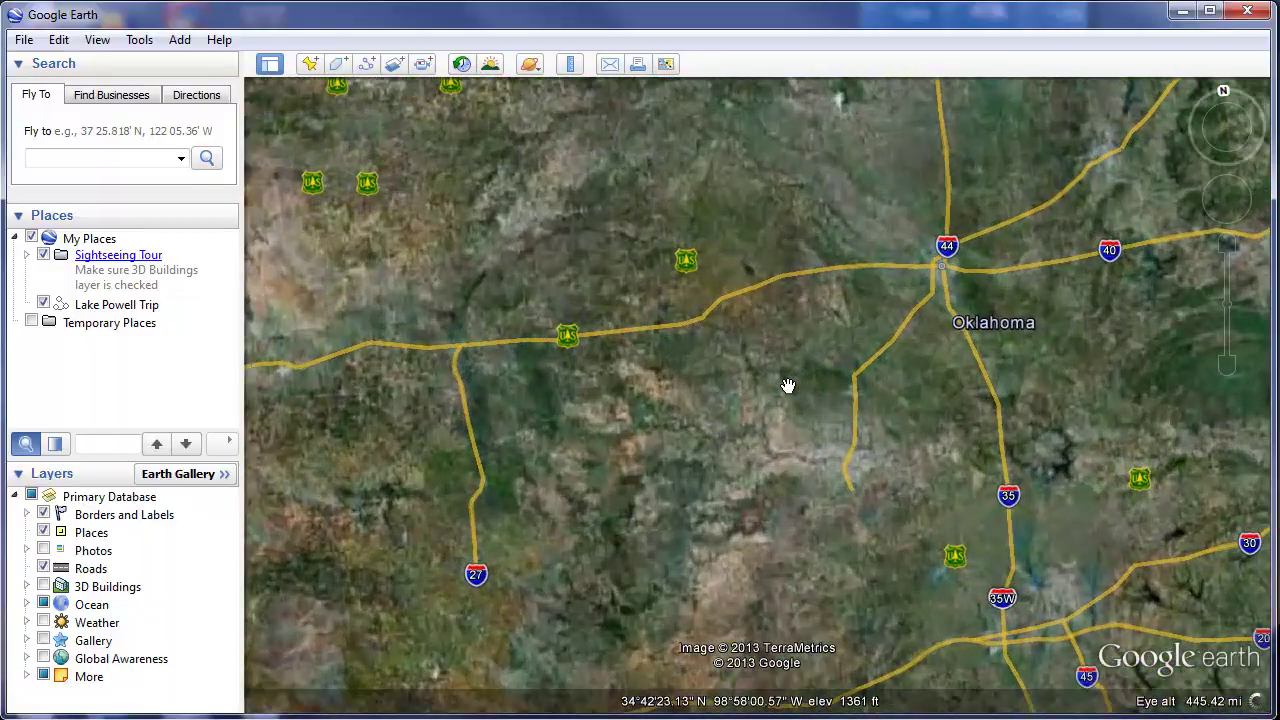
scroll(788, 386, up, 3)
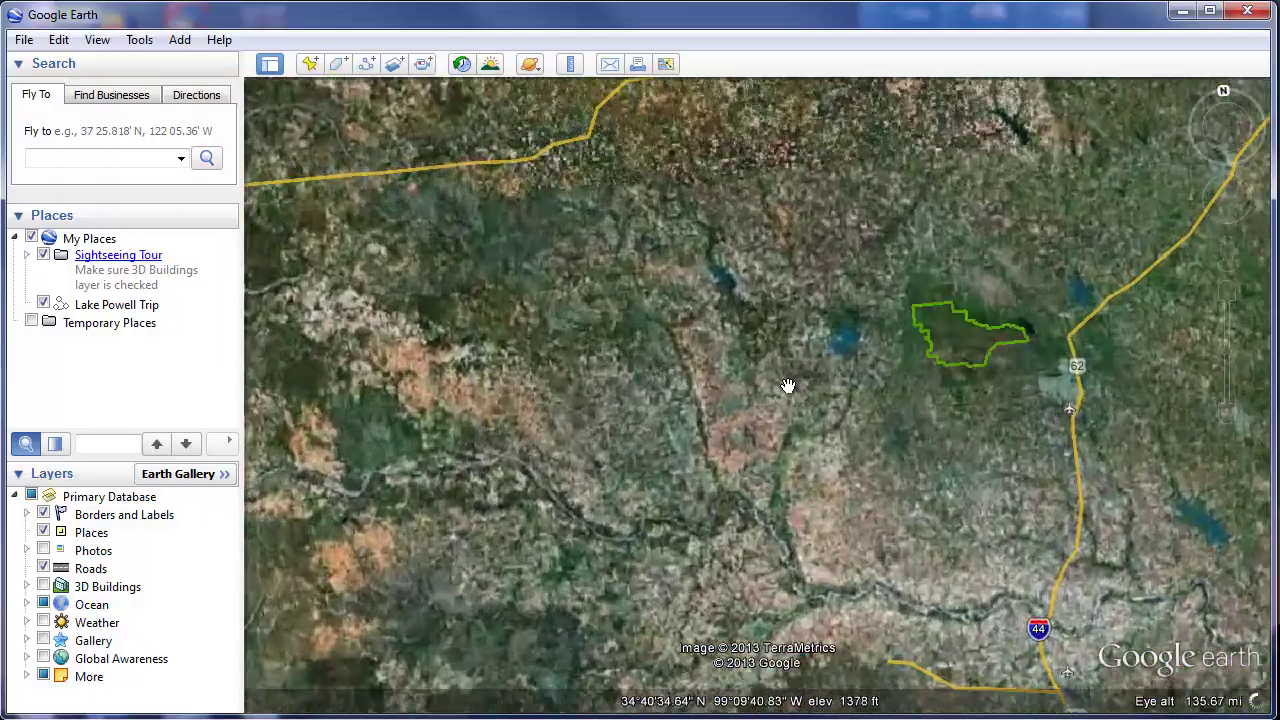
scroll(788, 386, up, 1)
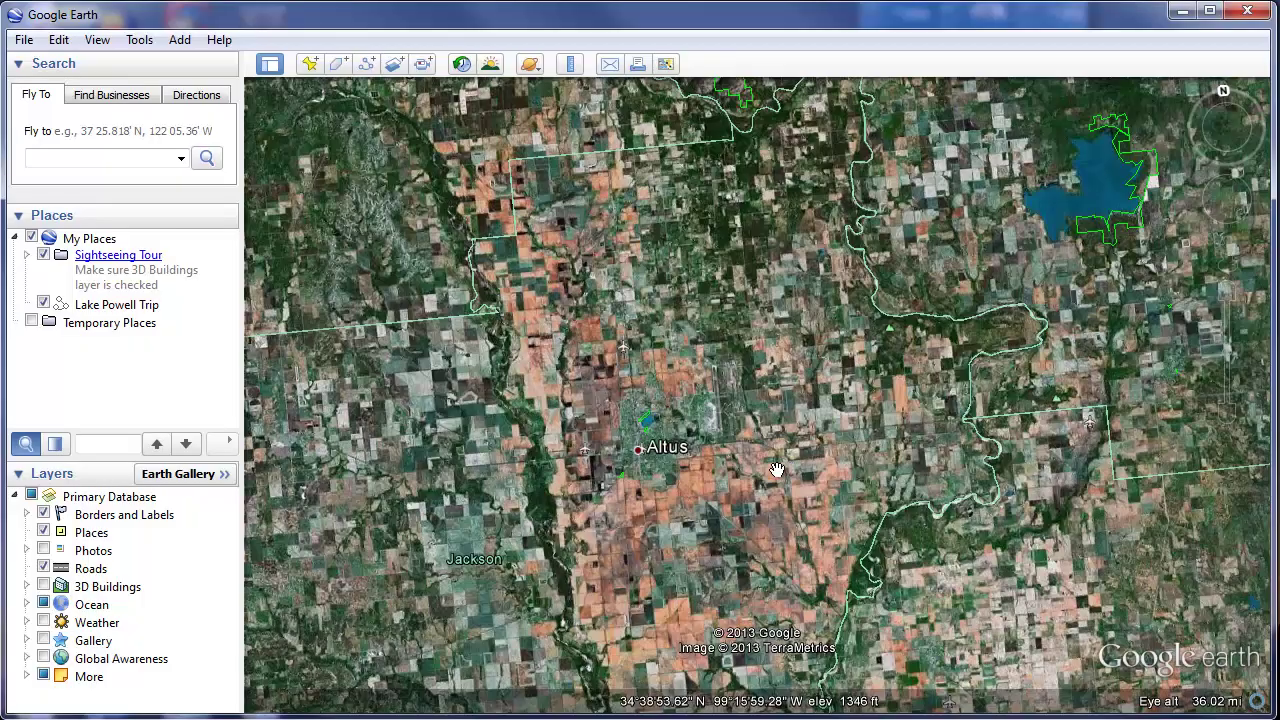
scroll(777, 469, up, 2)
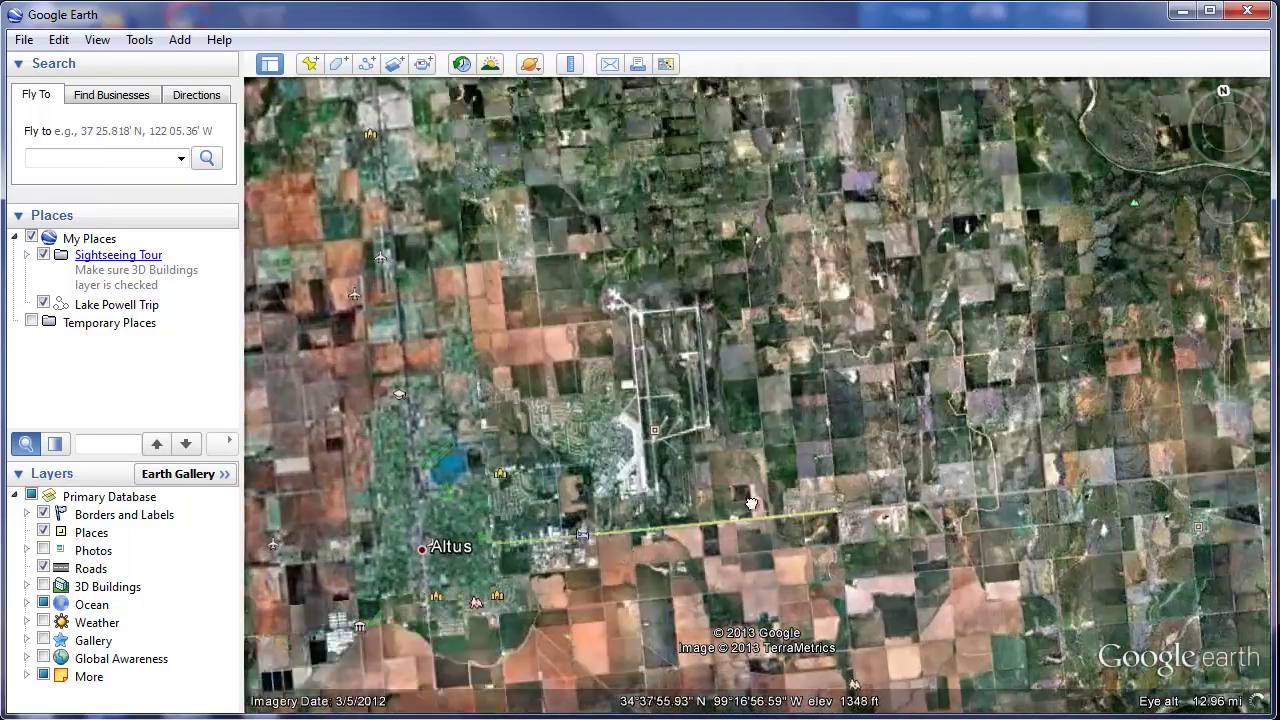
- Centre Altus and zoom to about 1,575 ft near E Broadway St
drag(751, 503, 900, 410)
scroll(900, 410, up, 2)
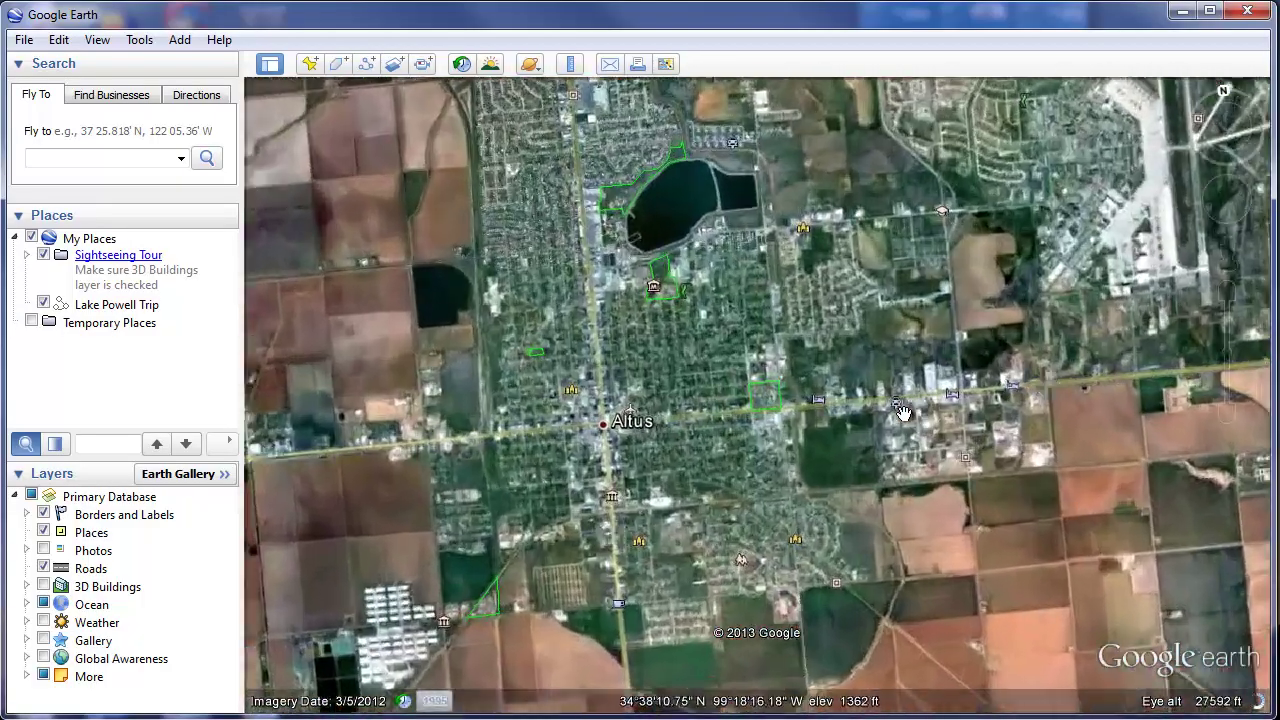
scroll(900, 410, up, 1)
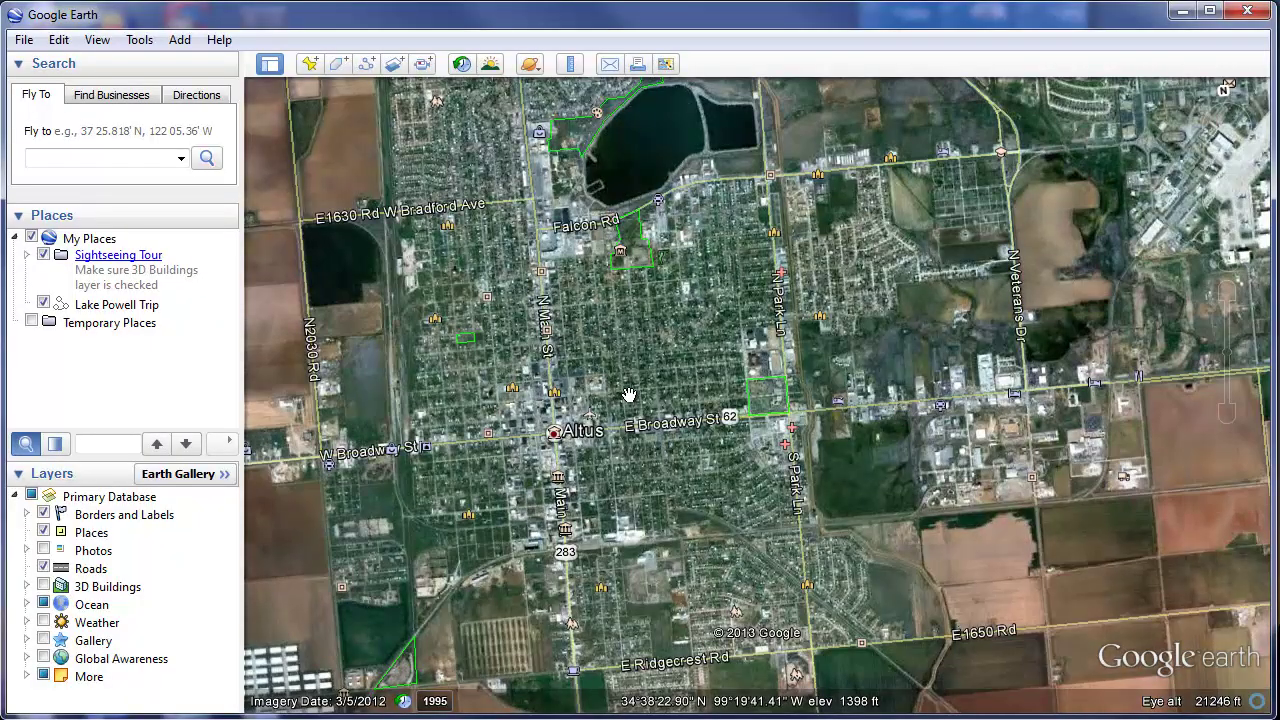
scroll(628, 395, up, 3)
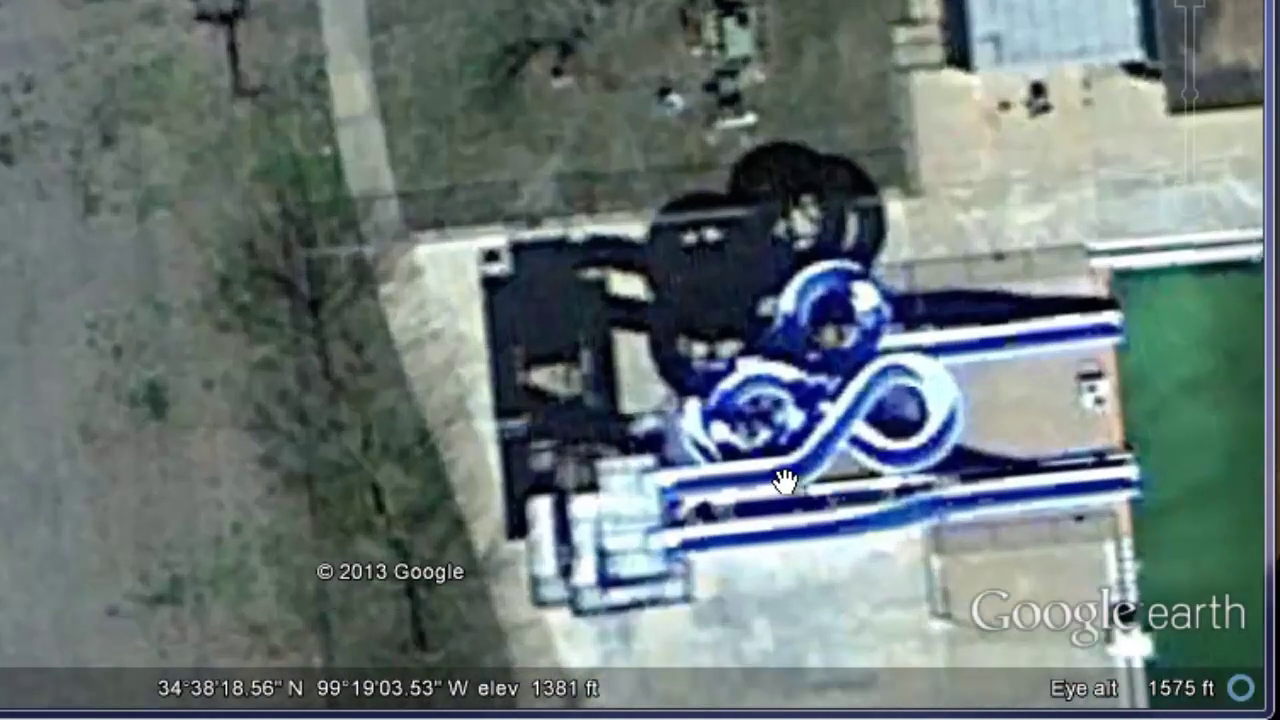
- Pan around the water slide and pool beside the B-52, then zoom back out over Altus farmland
drag(783, 480, 403, 131)
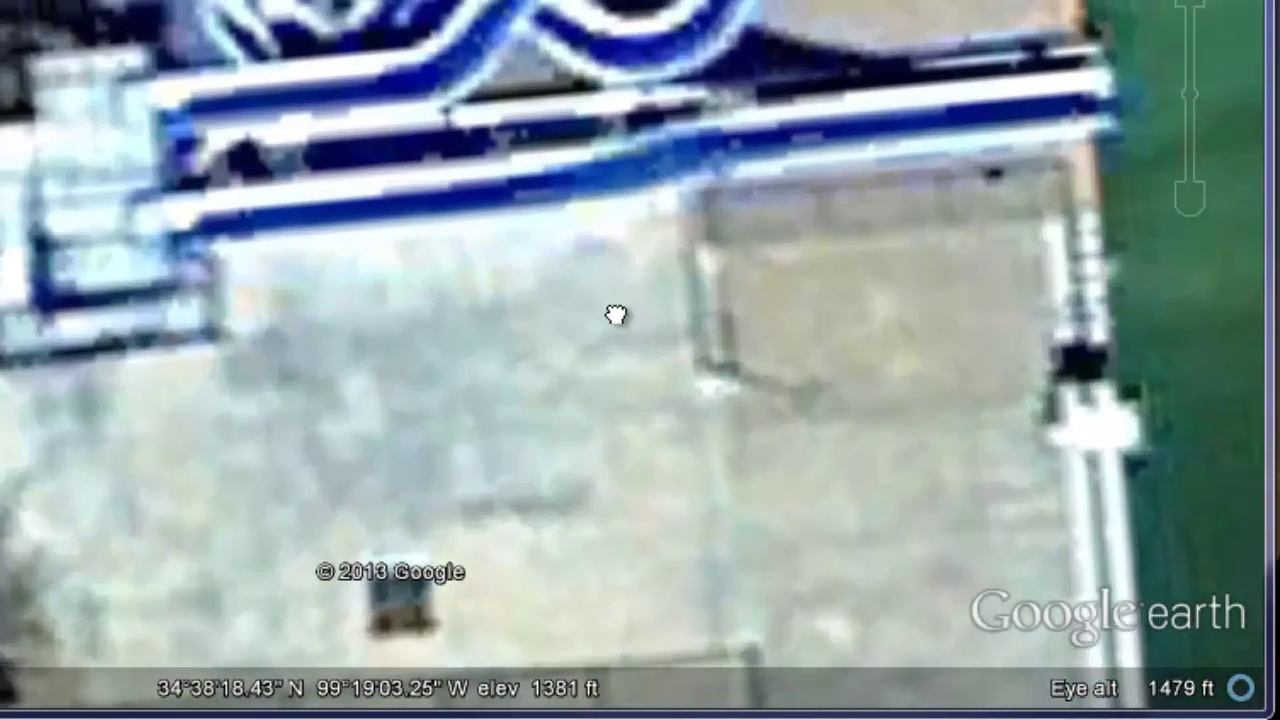
drag(614, 314, 386, 371)
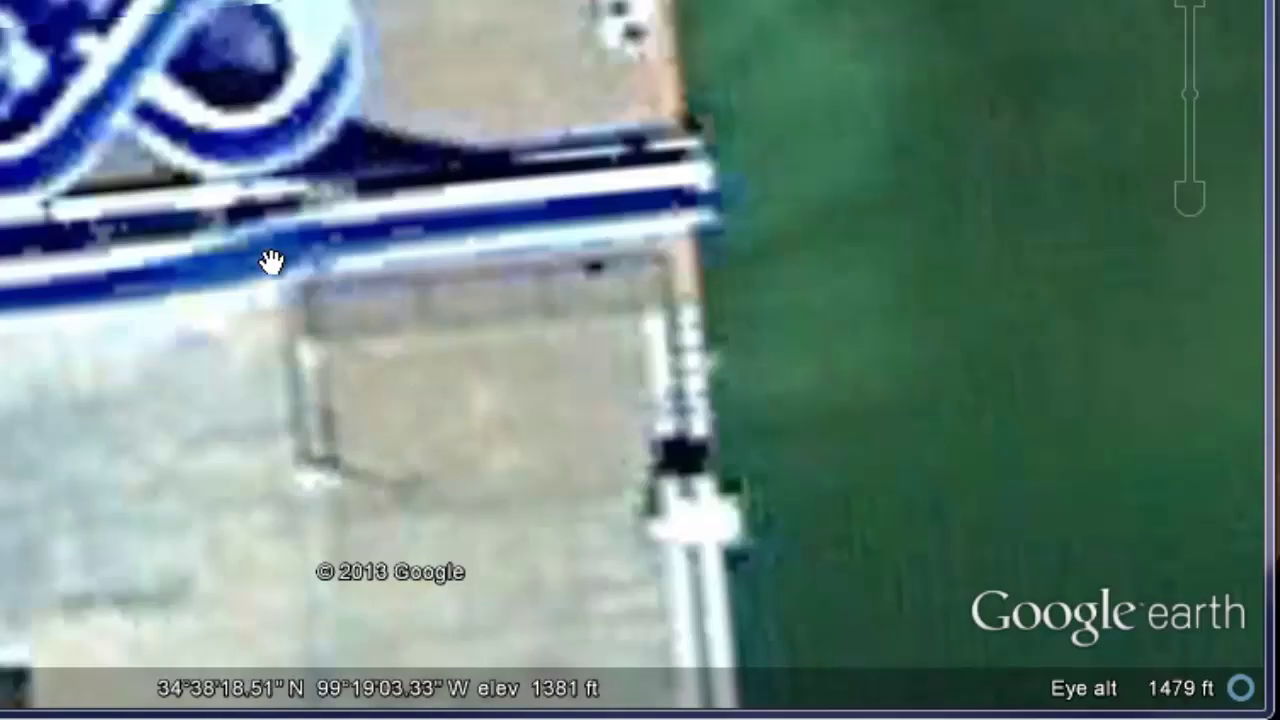
scroll(271, 262, down, 3)
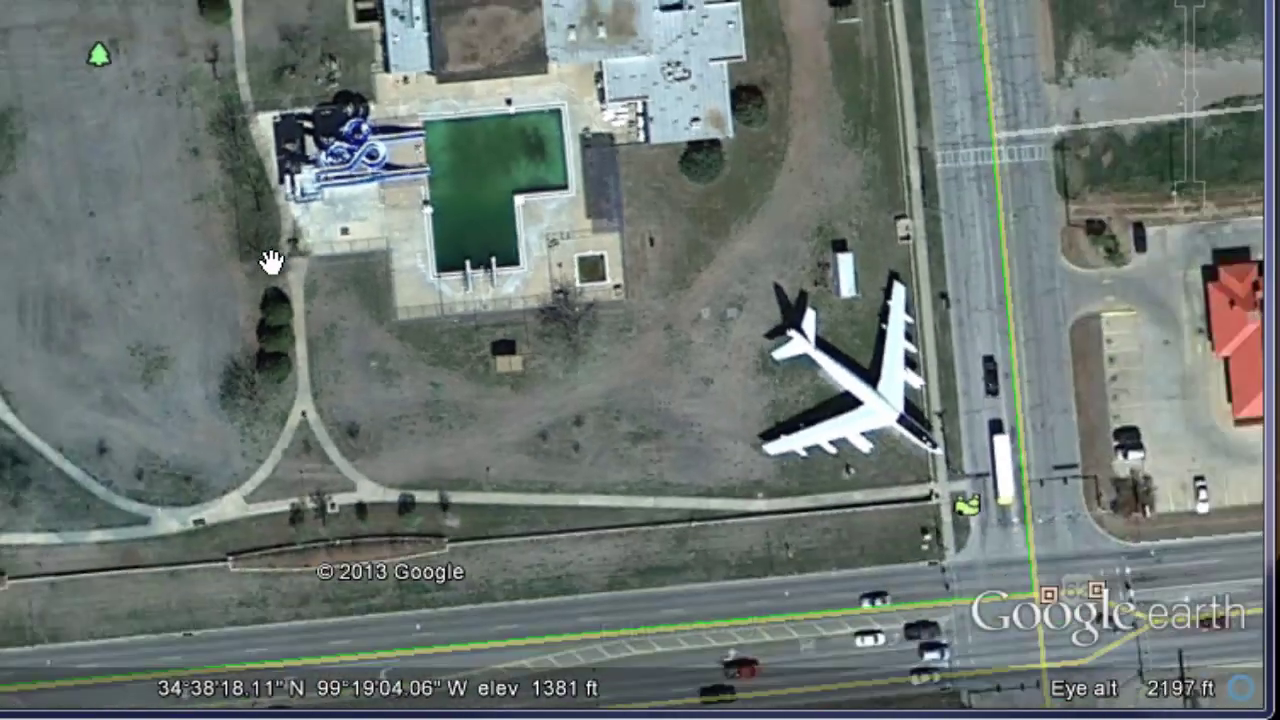
scroll(271, 262, down, 2)
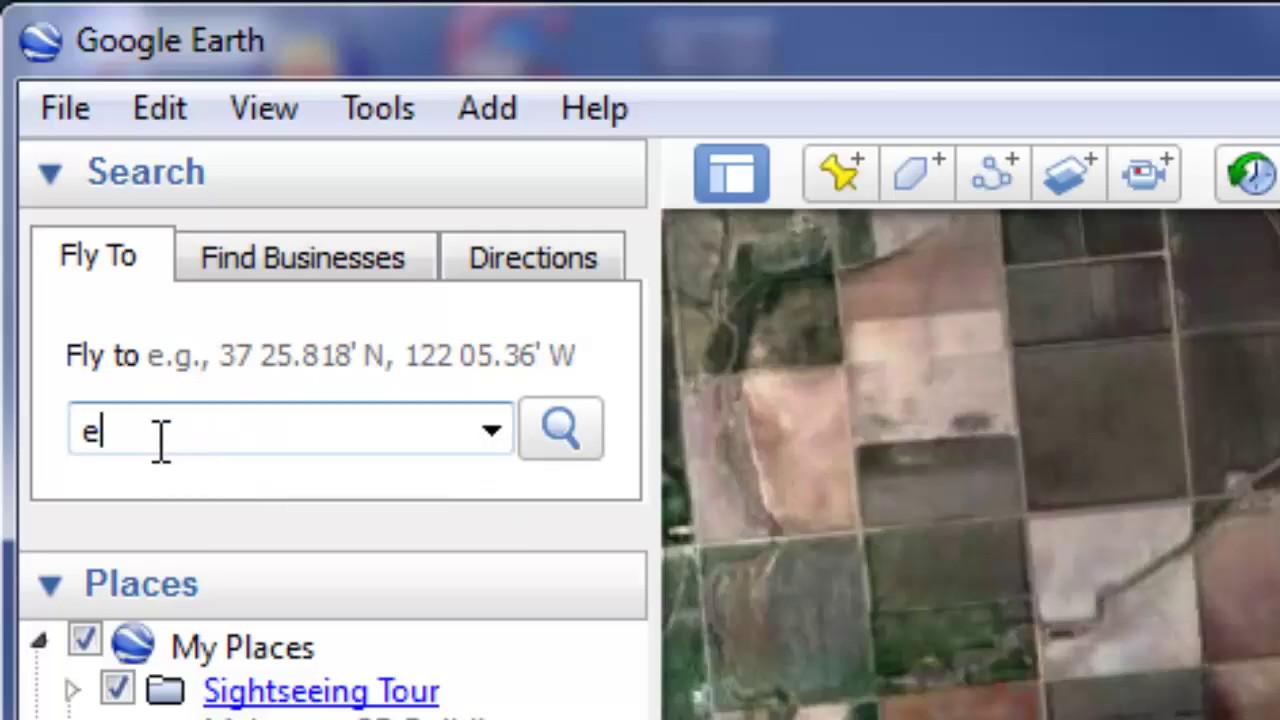
- Search 'empire state building' in Fly To and fly to the result
text(state building)
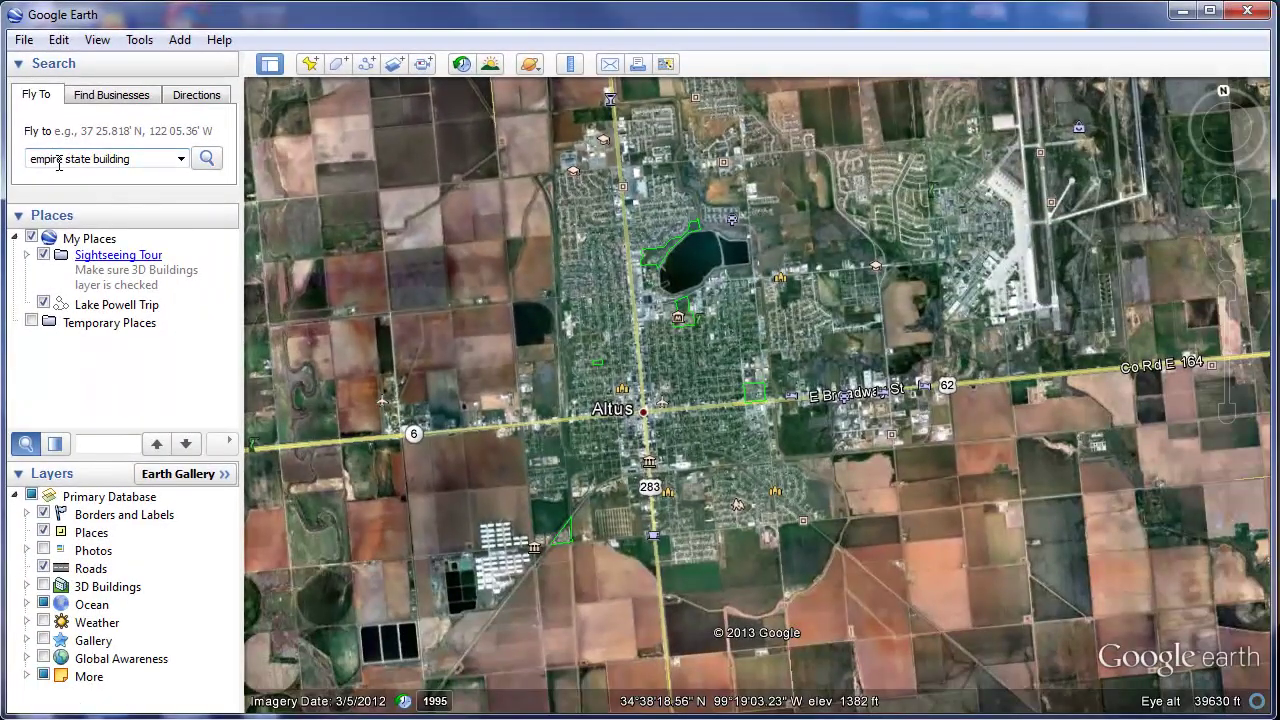
key(Return)
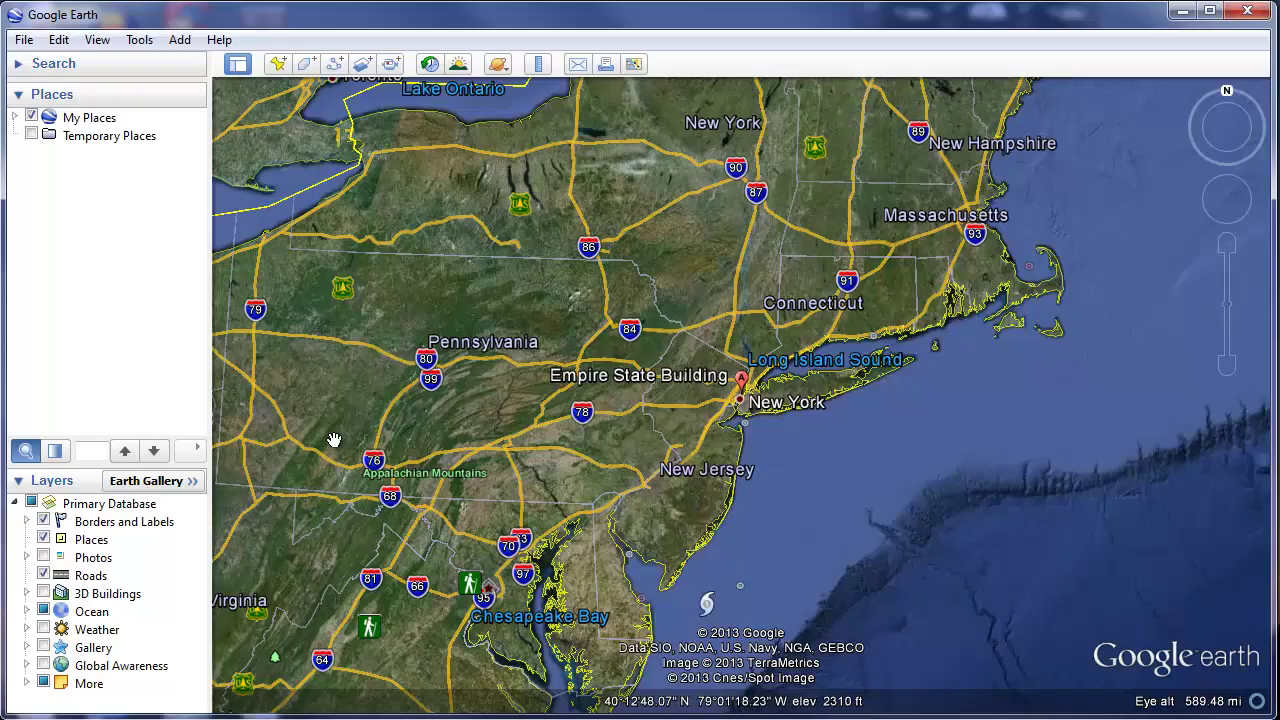
- Turn off the Borders and Labels, Roads, Ocean and More layers
click(43, 521)
click(44, 539)
click(43, 575)
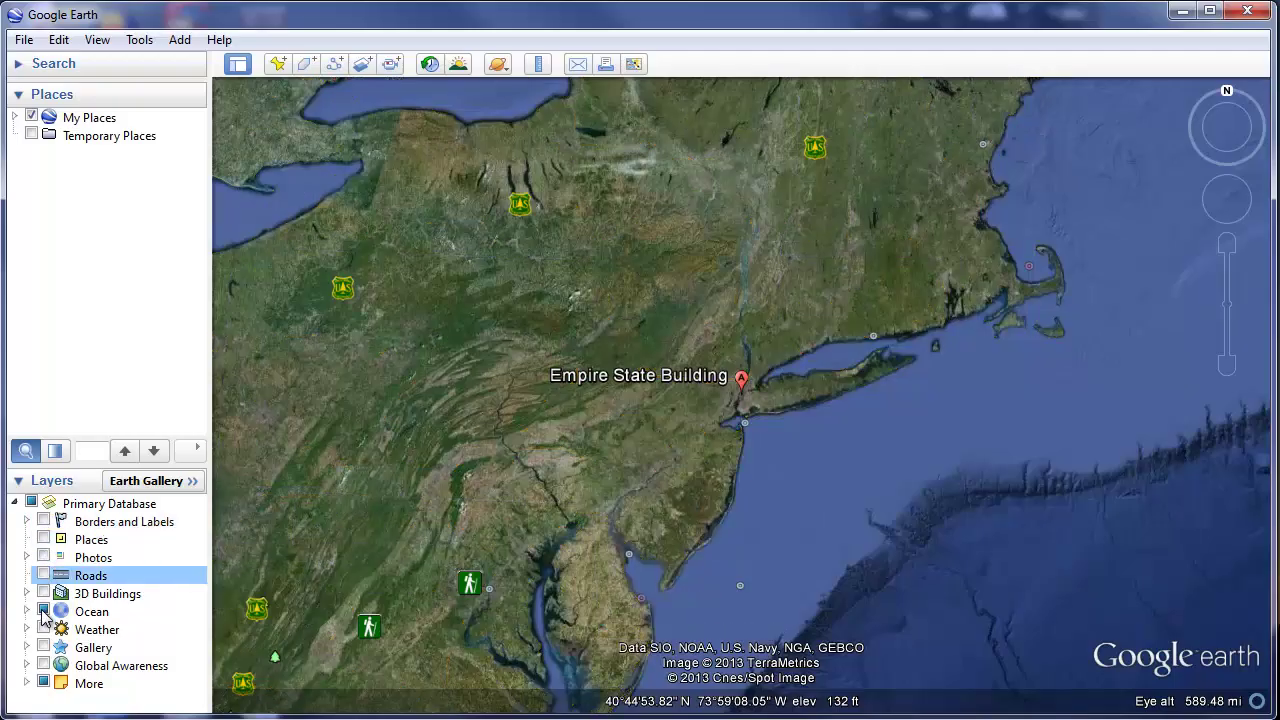
click(43, 611)
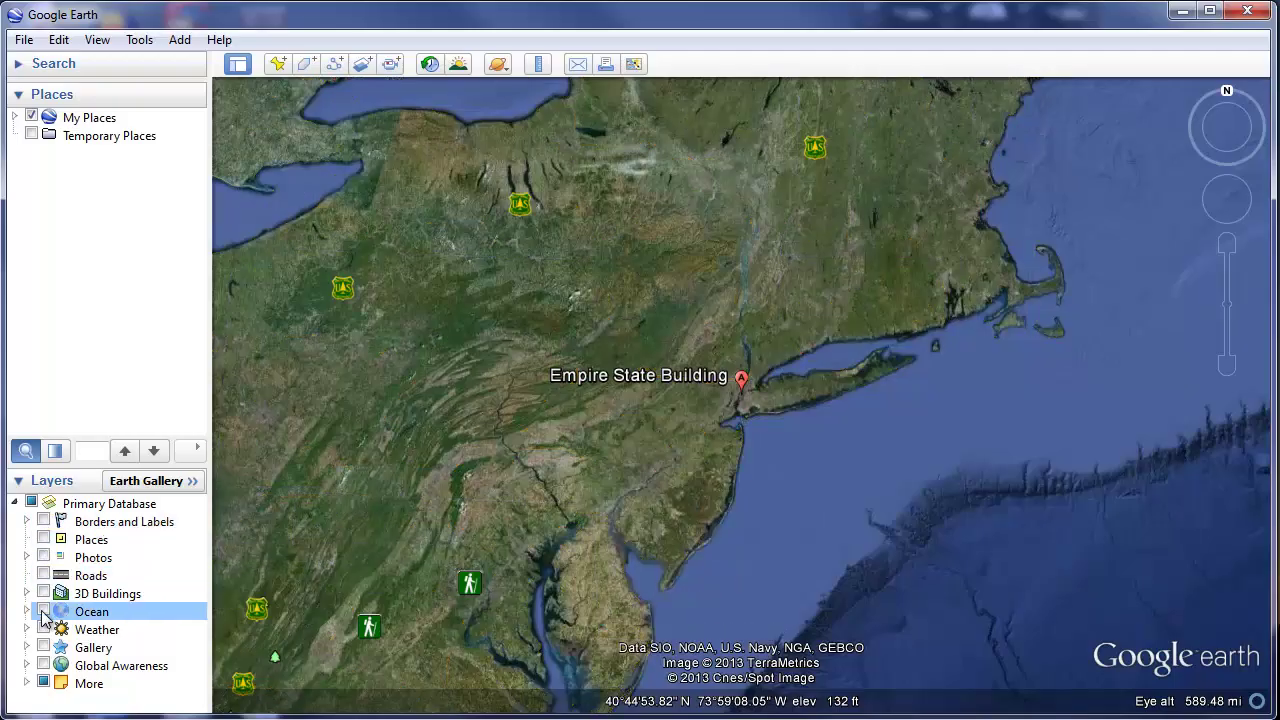
click(43, 683)
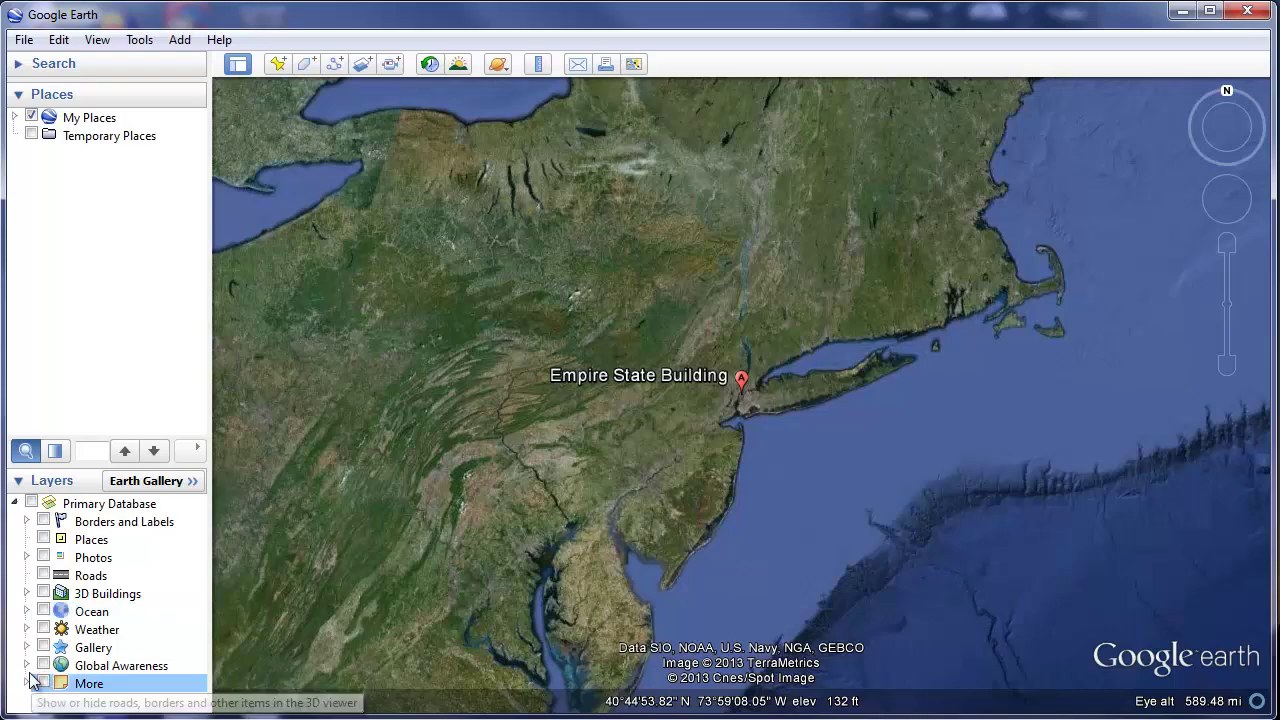
- Turn on Borders and Labels and Places, then frame New York and Philadelphia at about 223 mi
click(43, 521)
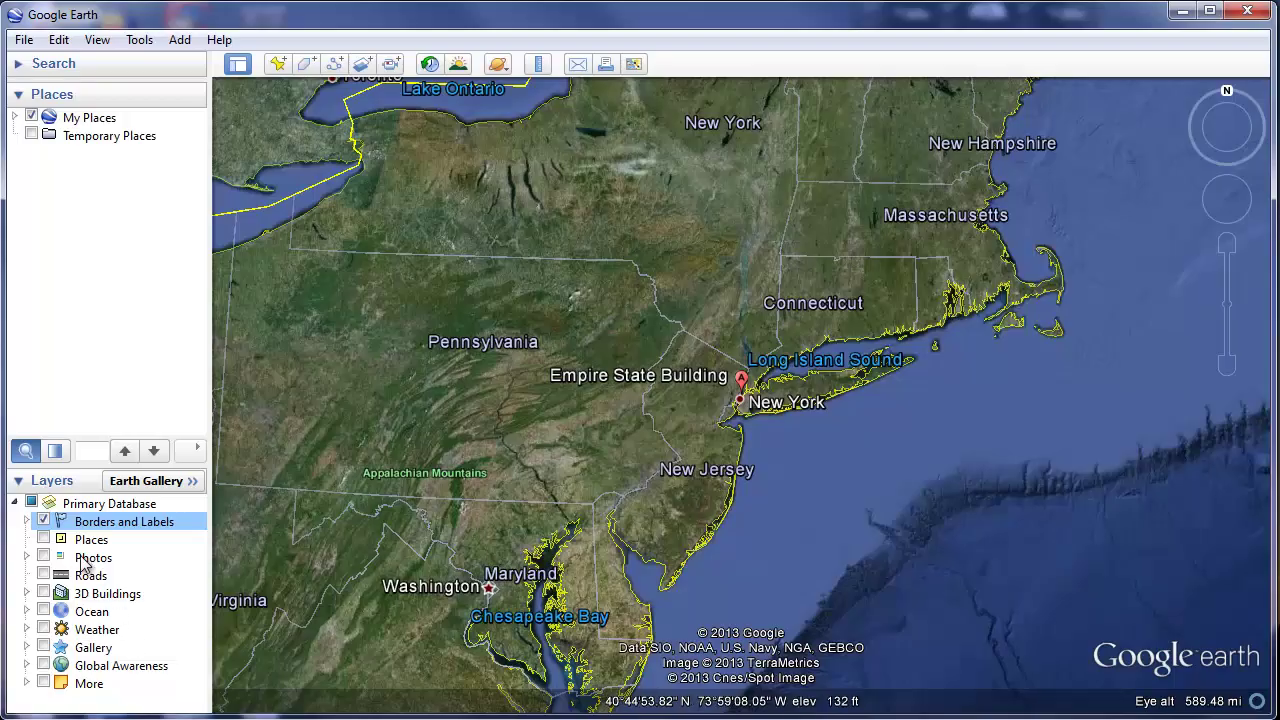
click(43, 540)
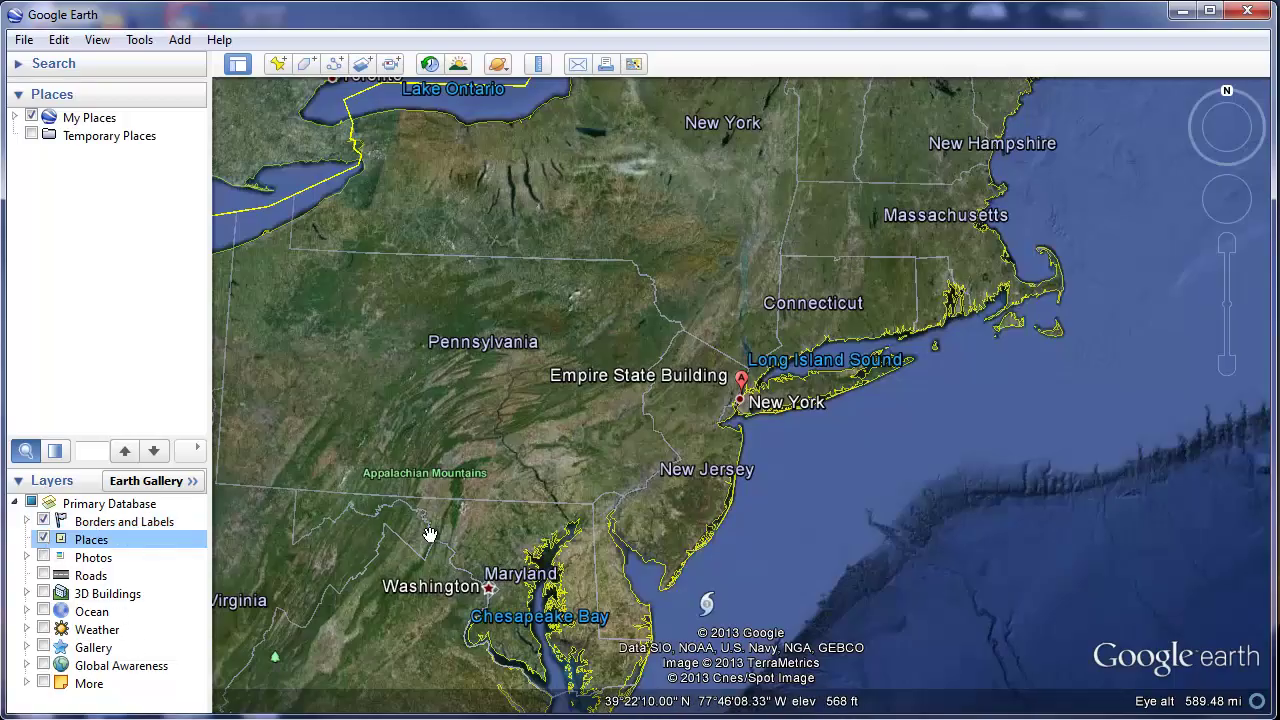
scroll(429, 534, up, 4)
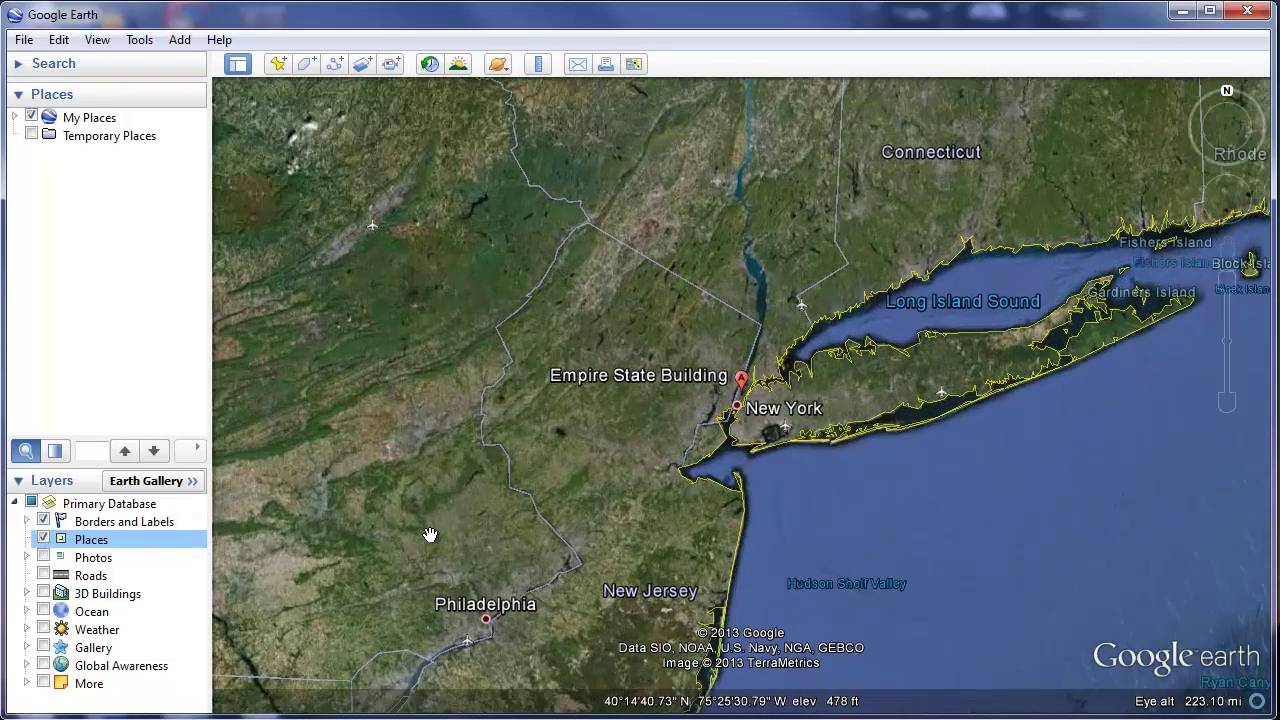
drag(404, 521, 487, 394)
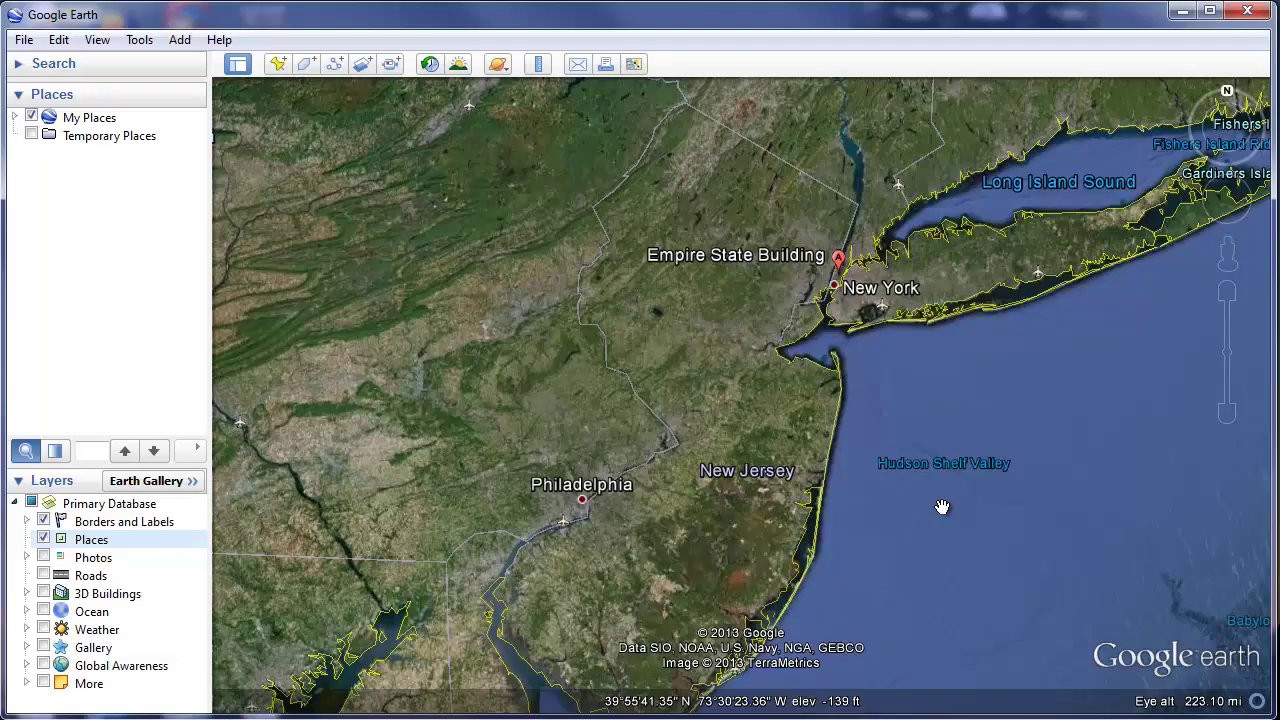
- Turn on the Photos layer over New York City and browse a Panoramio photo set
click(43, 557)
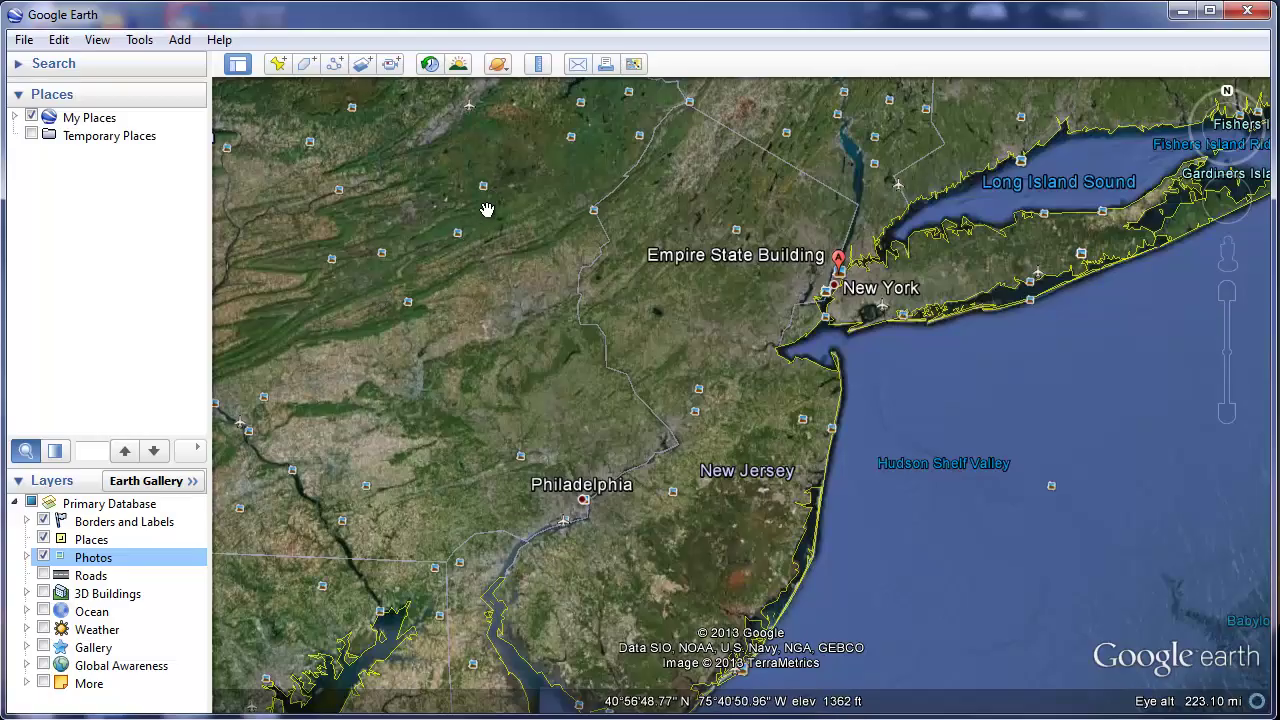
key(Right)
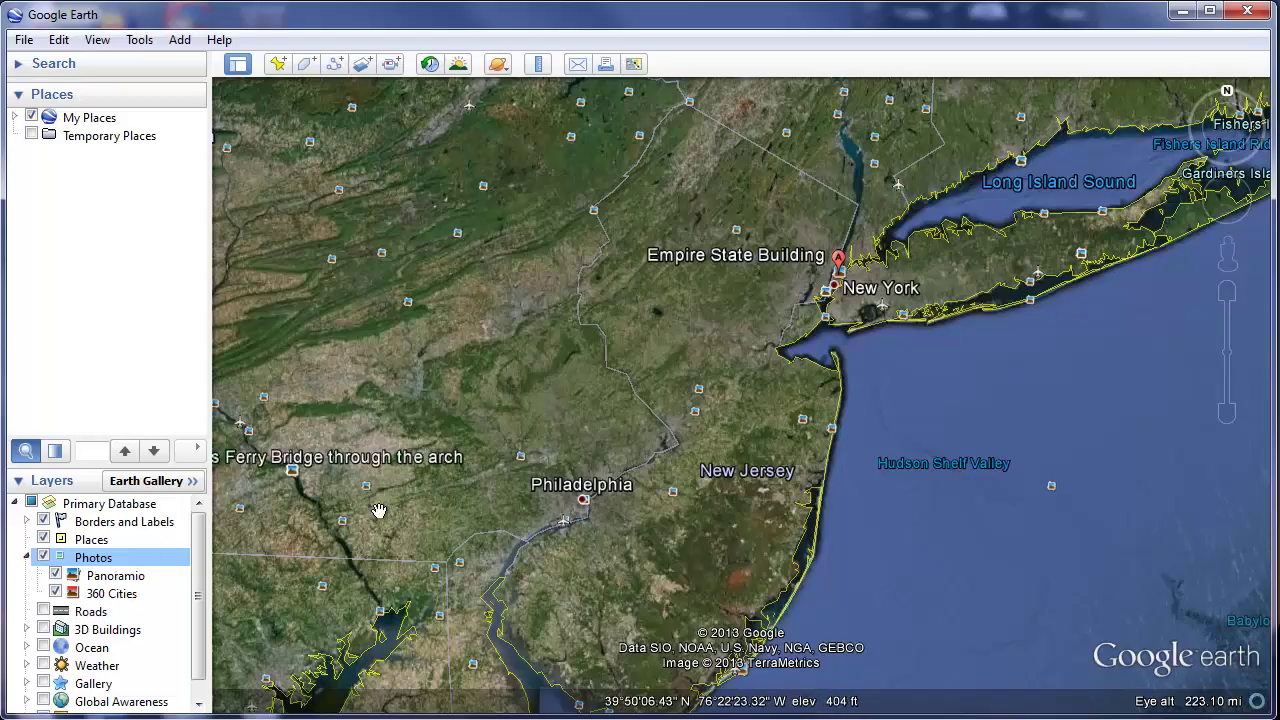
scroll(379, 511, up, 2)
scroll(379, 511, up, 5)
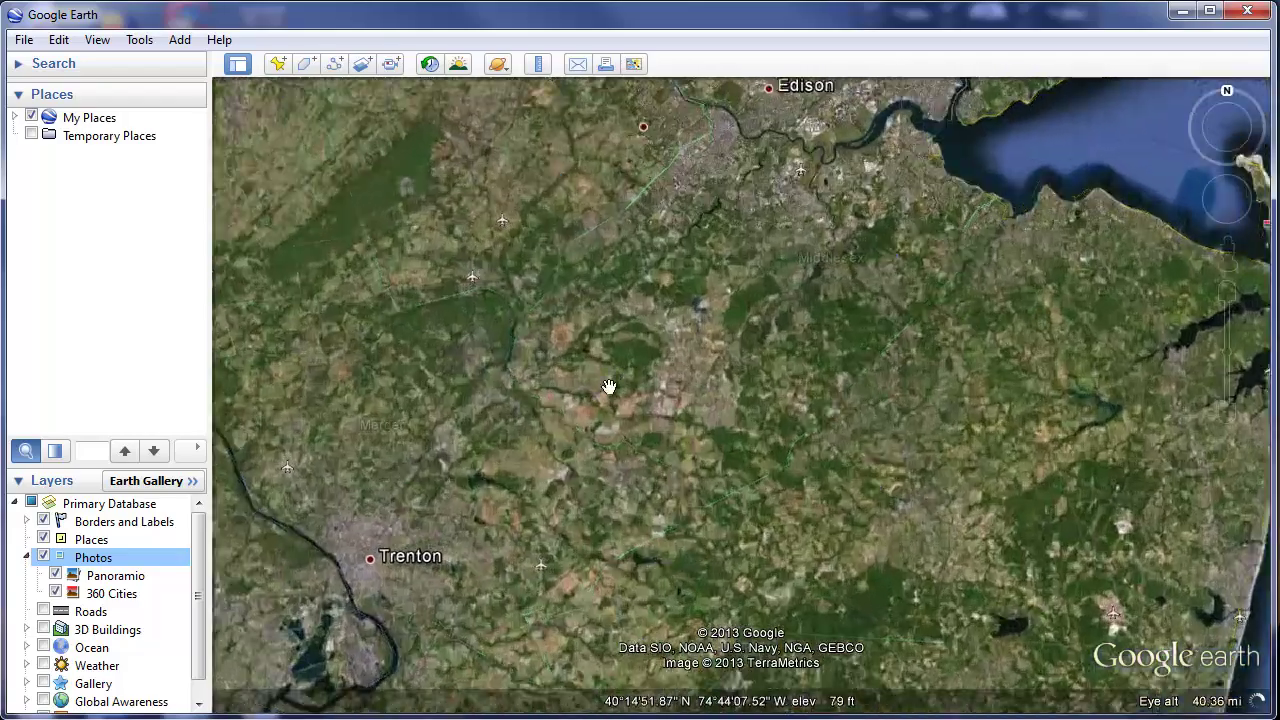
drag(740, 352, 840, 460)
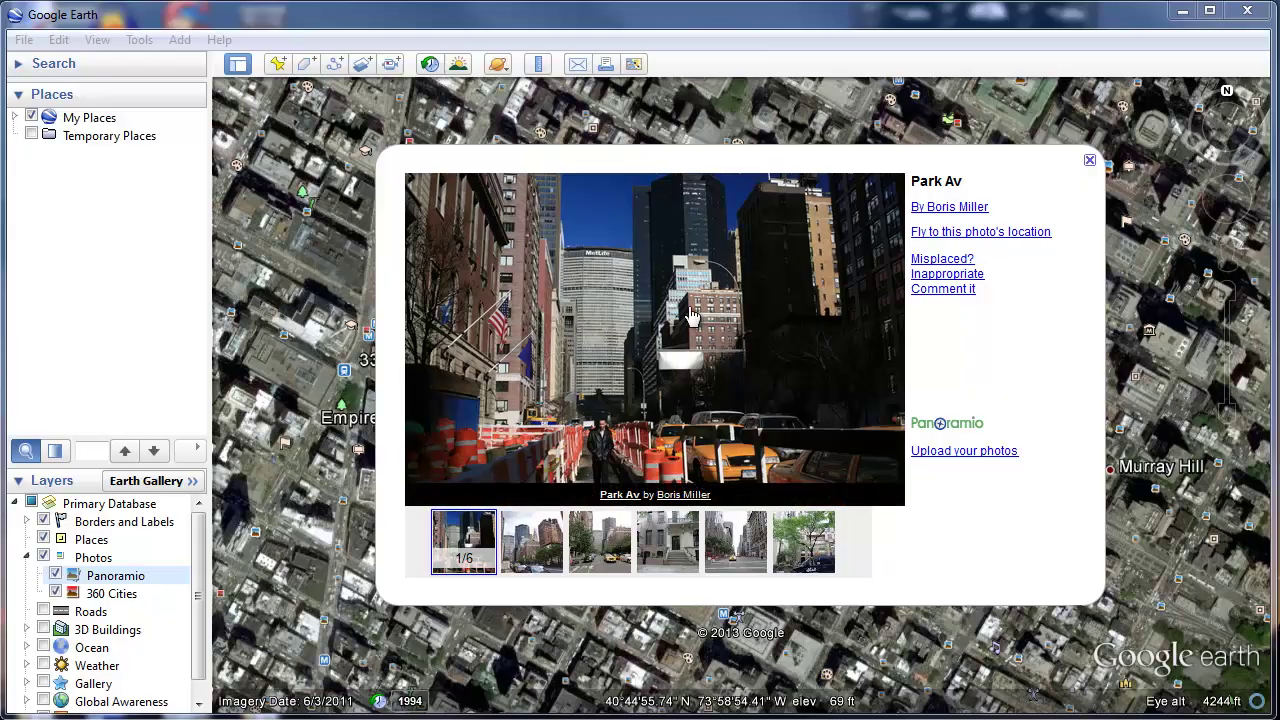
click(535, 565)
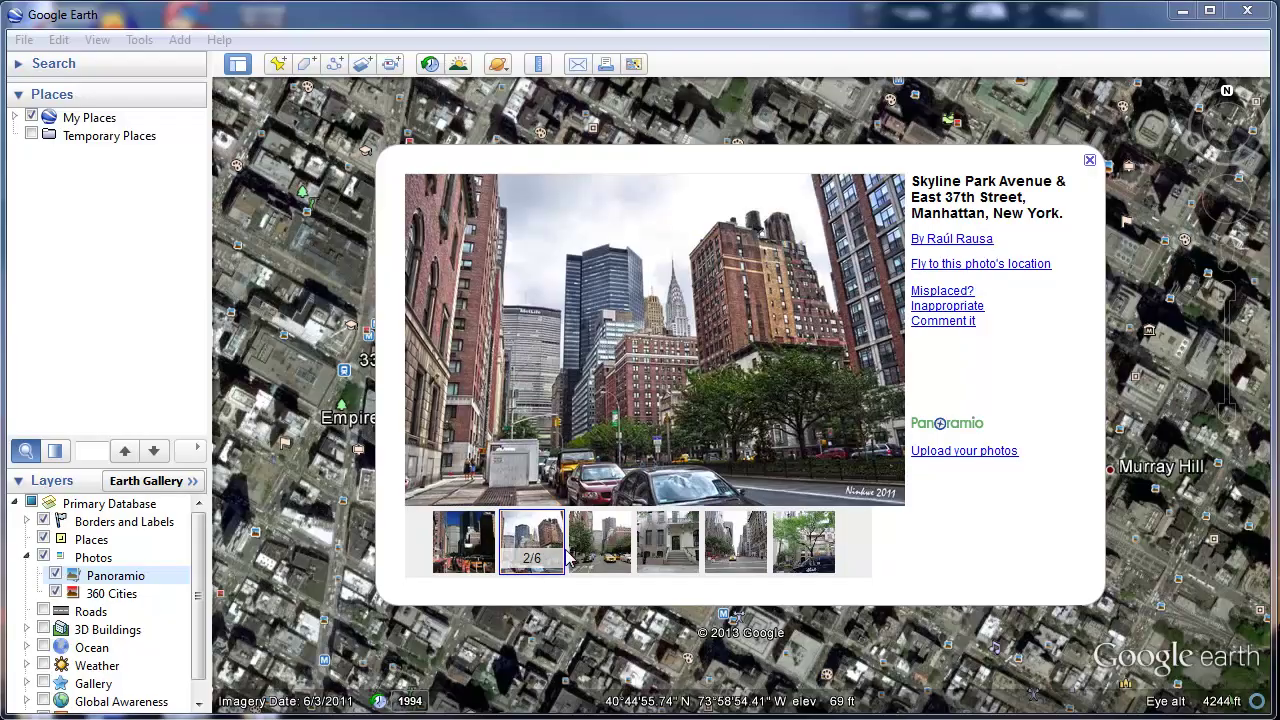
click(601, 550)
click(729, 537)
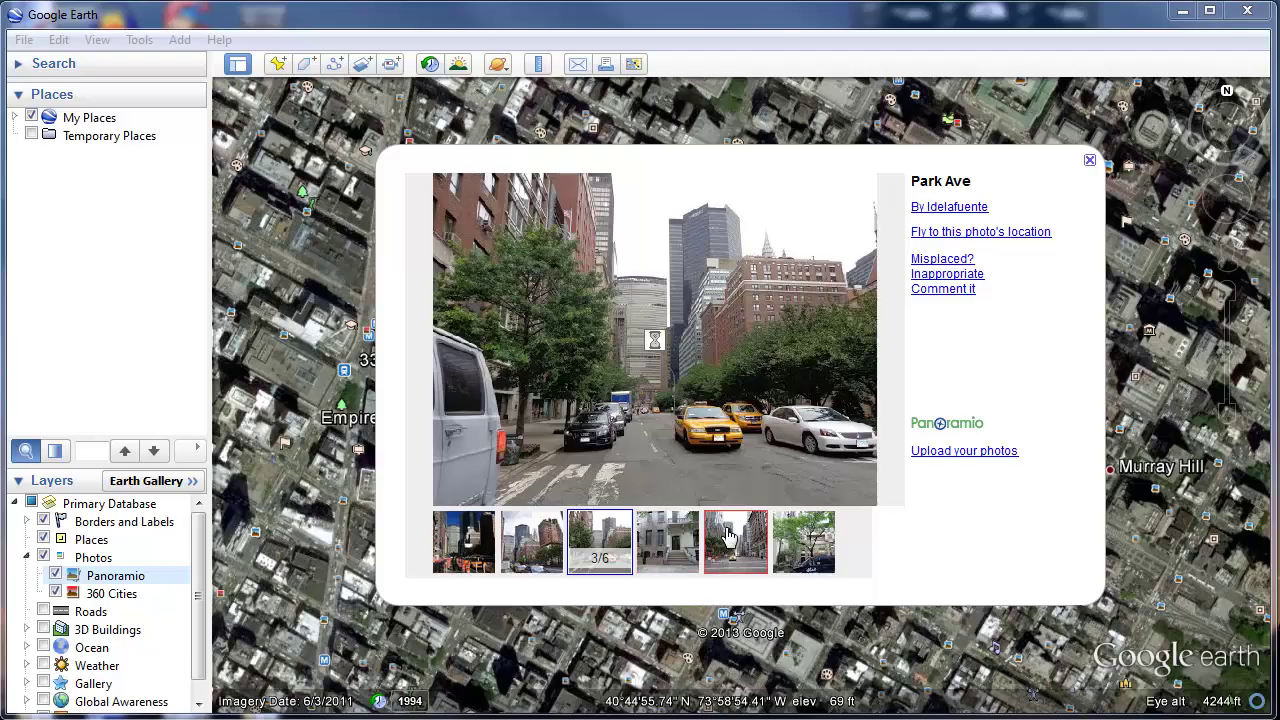
key(Escape)
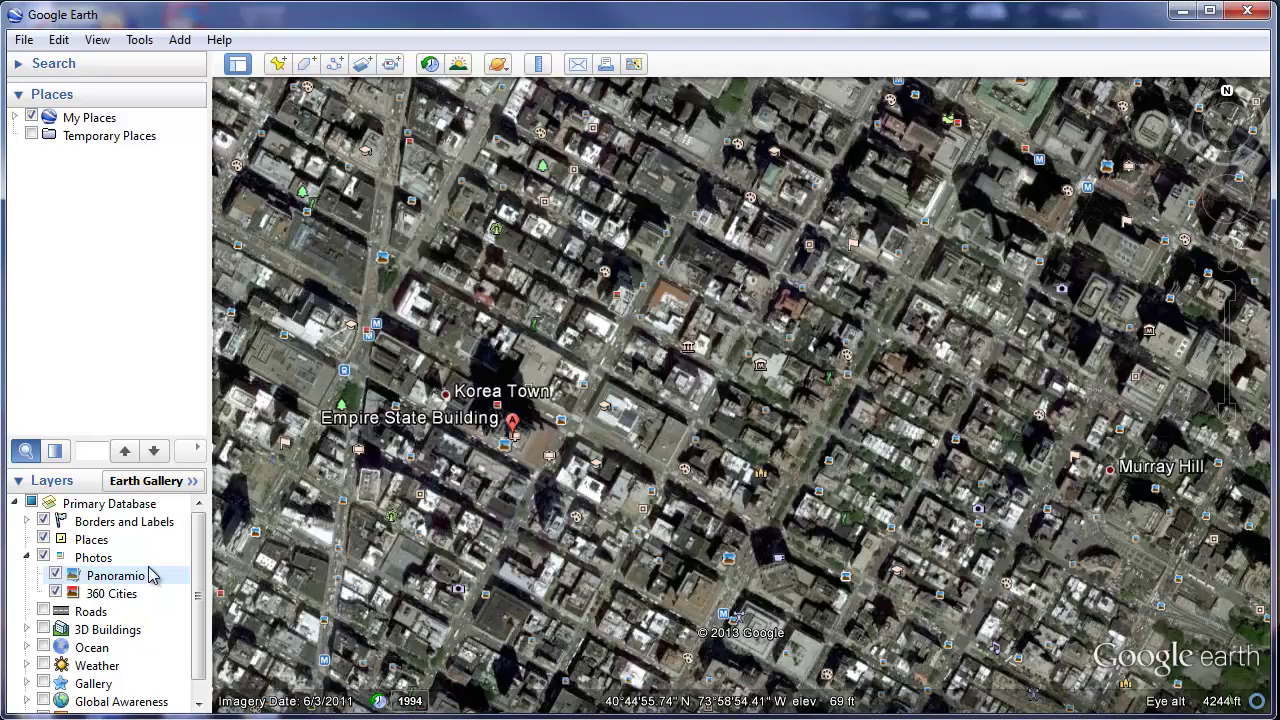
- Turn on 3D Buildings over Midtown Manhattan at about 4,244 ft
drag(196, 539, 193, 568)
scroll(186, 582, up, 1)
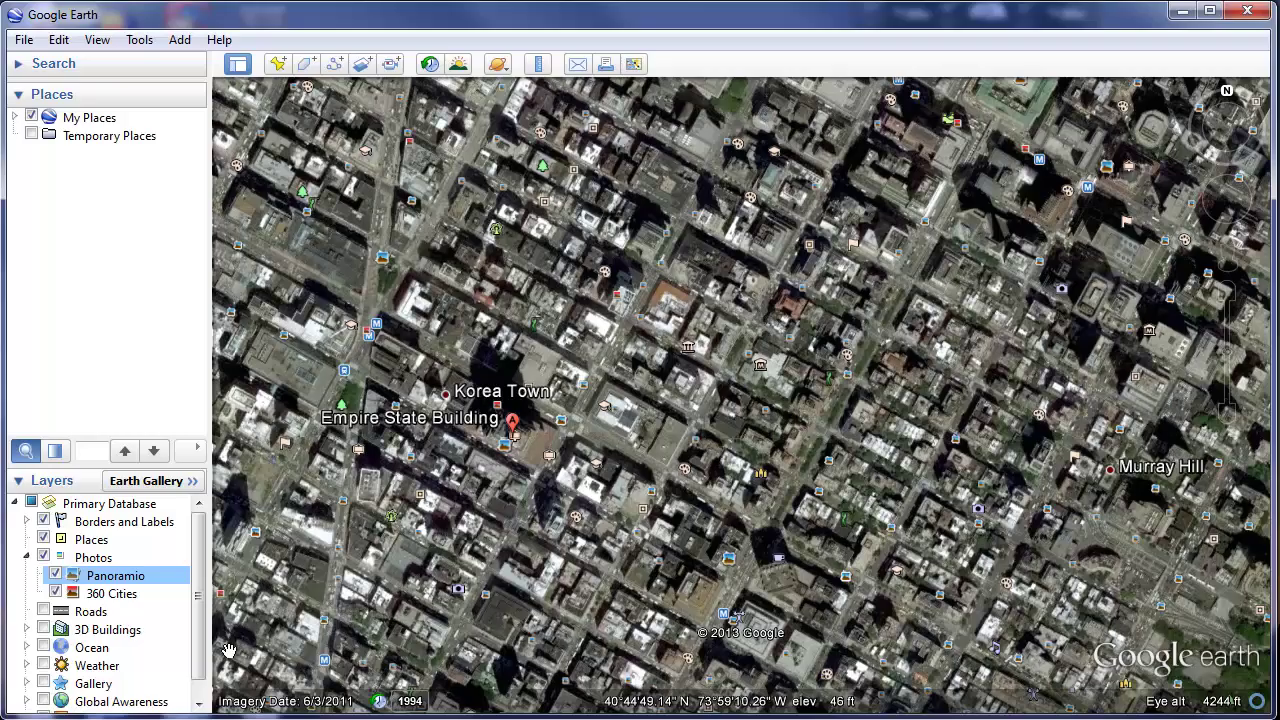
click(44, 630)
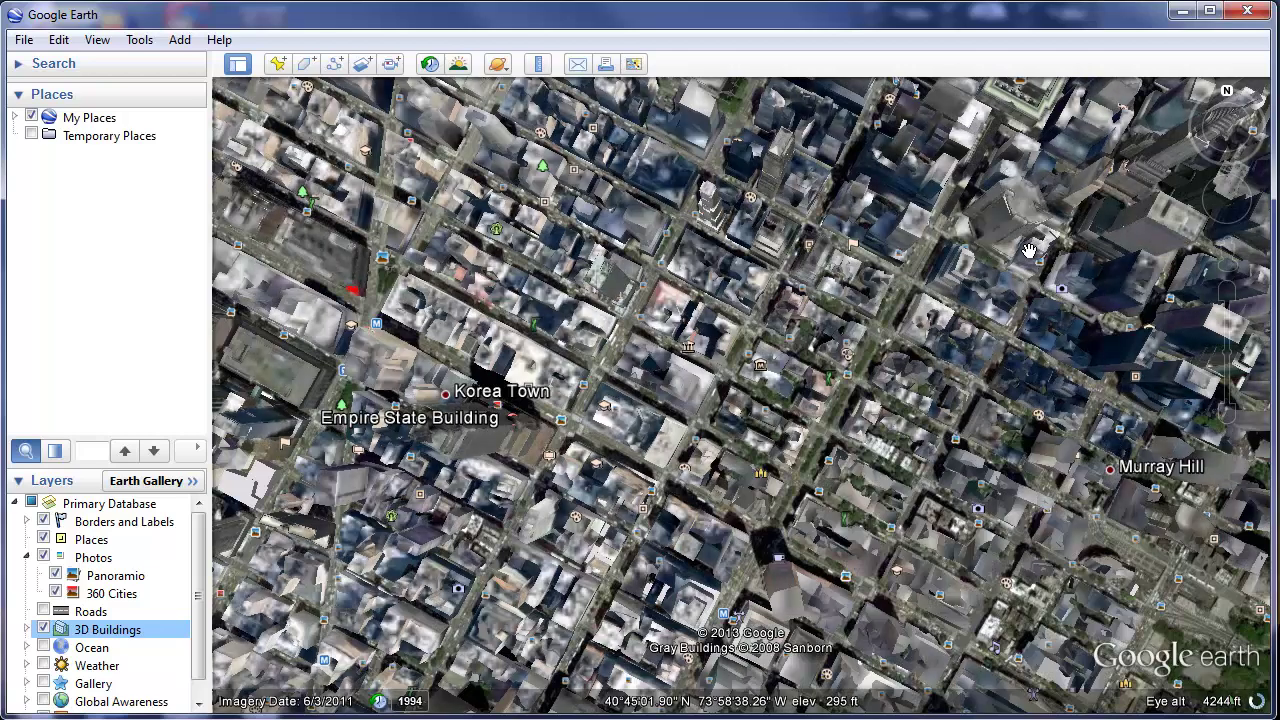
- Zoom in and tilt to a low 3D view of the Empire State Building area, about 1,408 ft
scroll(572, 325, down, 3)
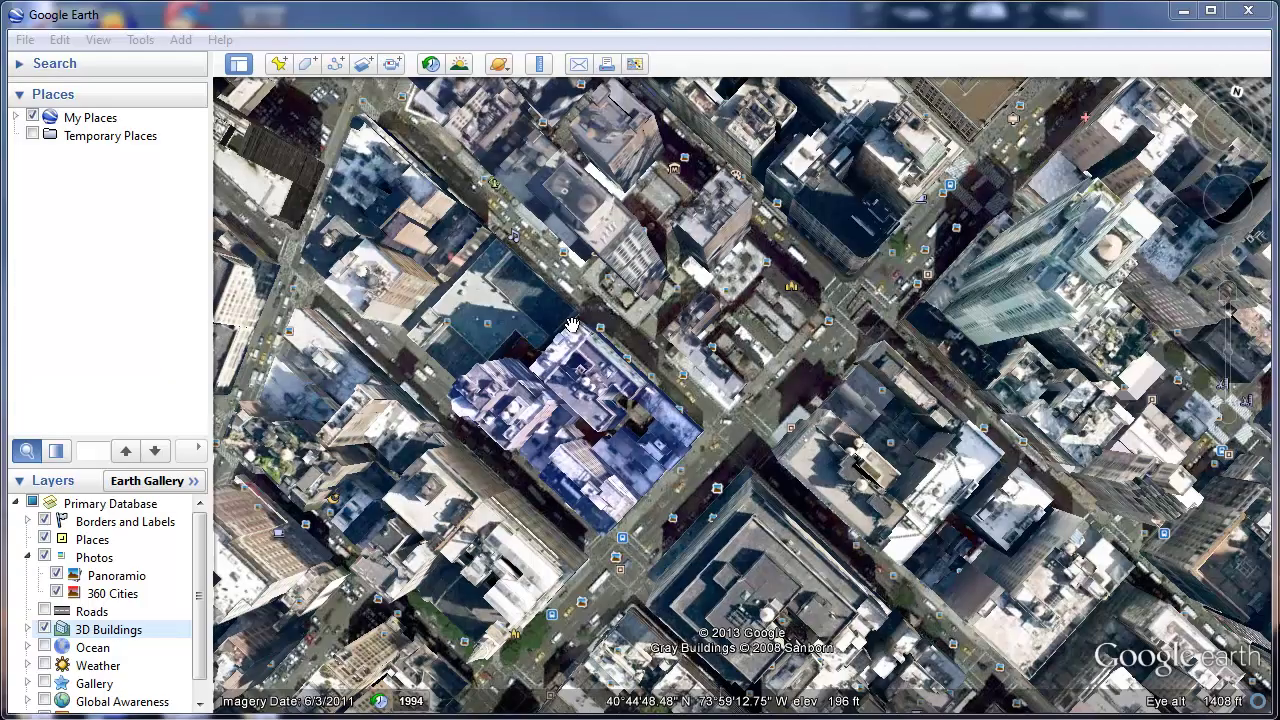
mouse_move(1237, 122)
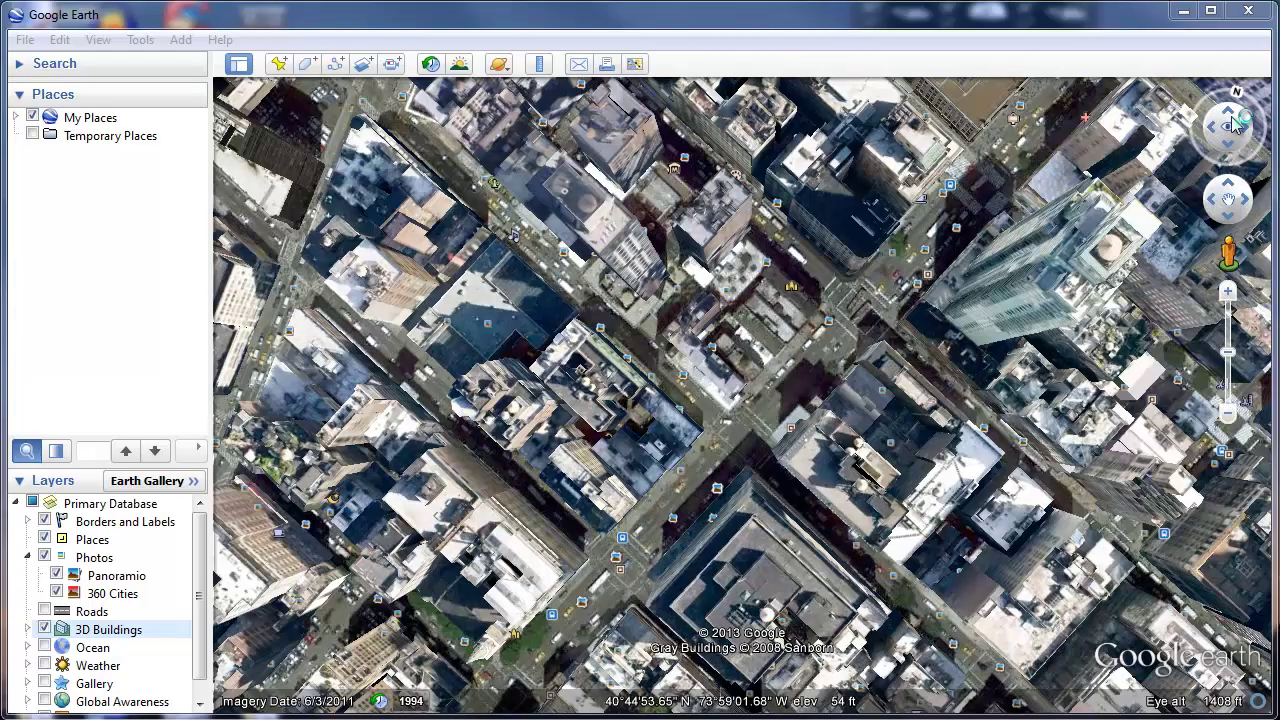
drag(1229, 118, 1229, 118)
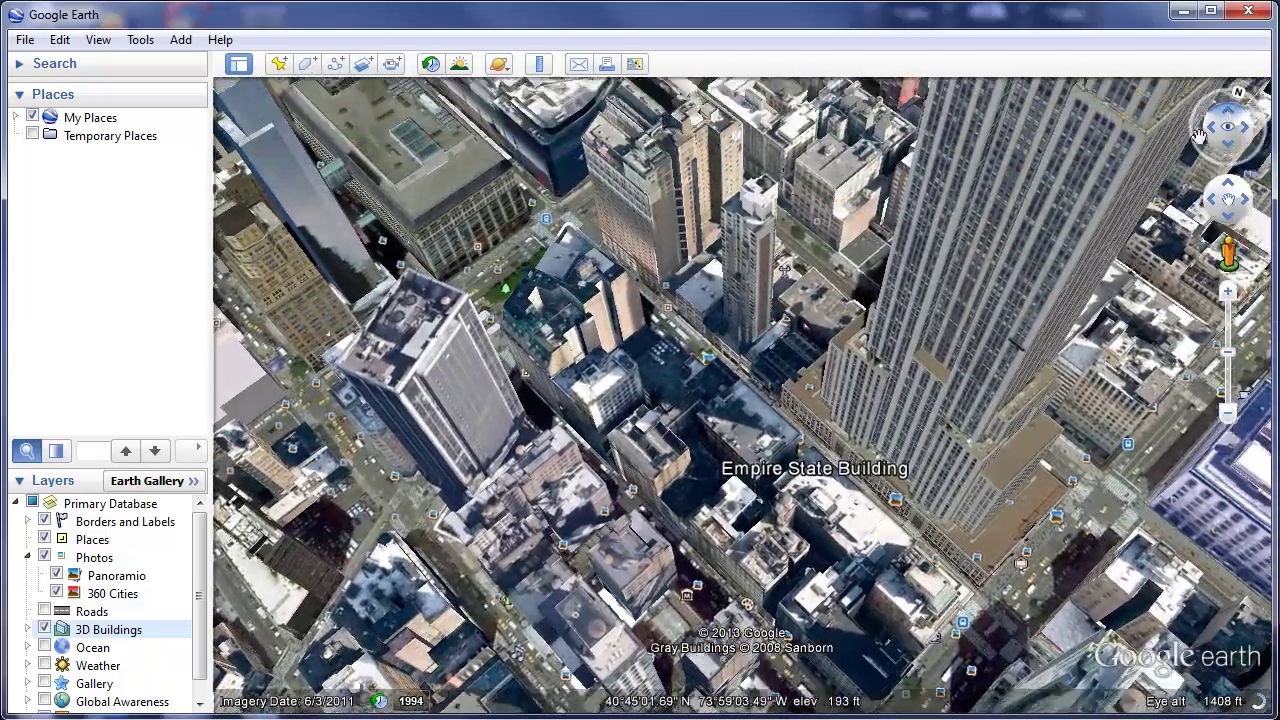
drag(832, 247, 821, 281)
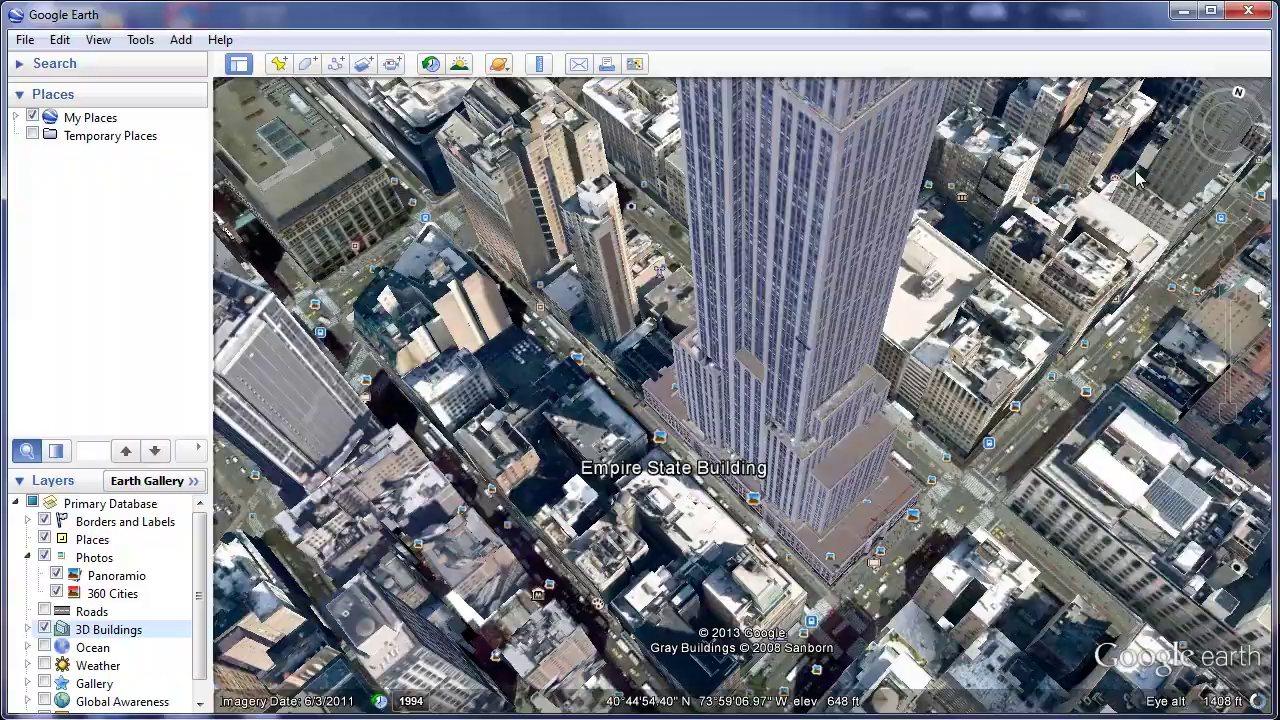
mouse_move(1219, 140)
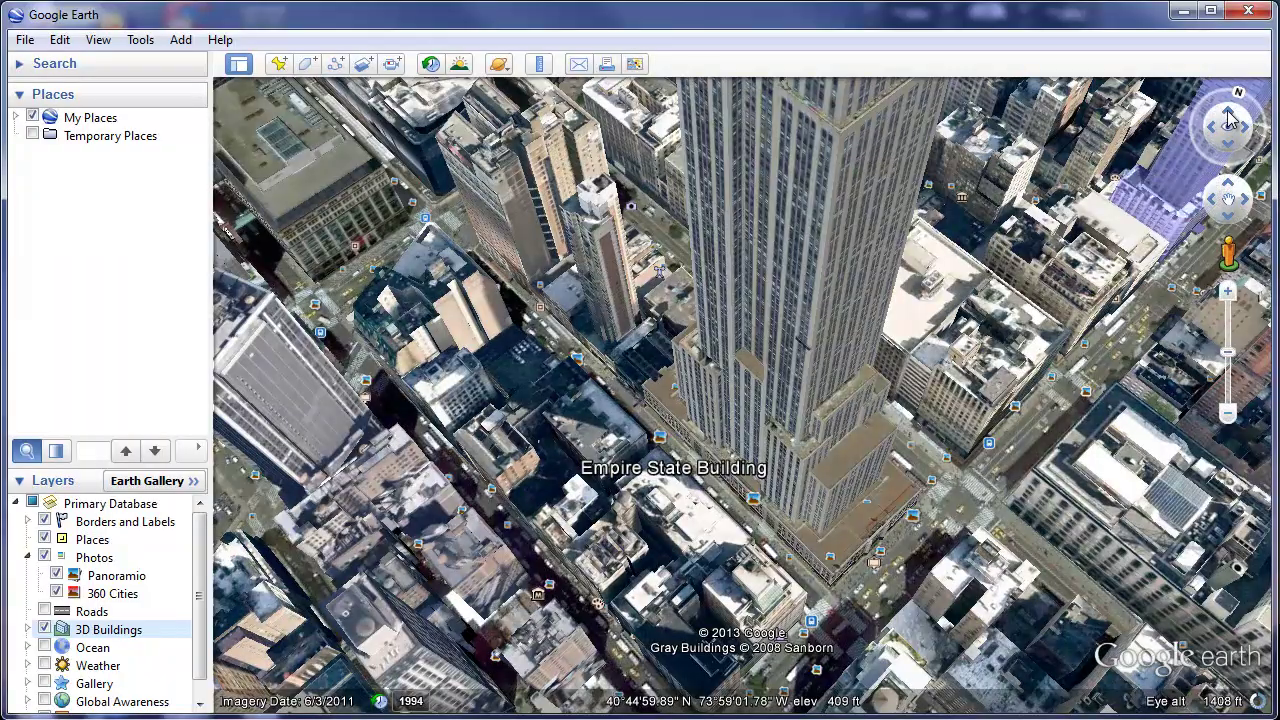
drag(1229, 118, 1229, 118)
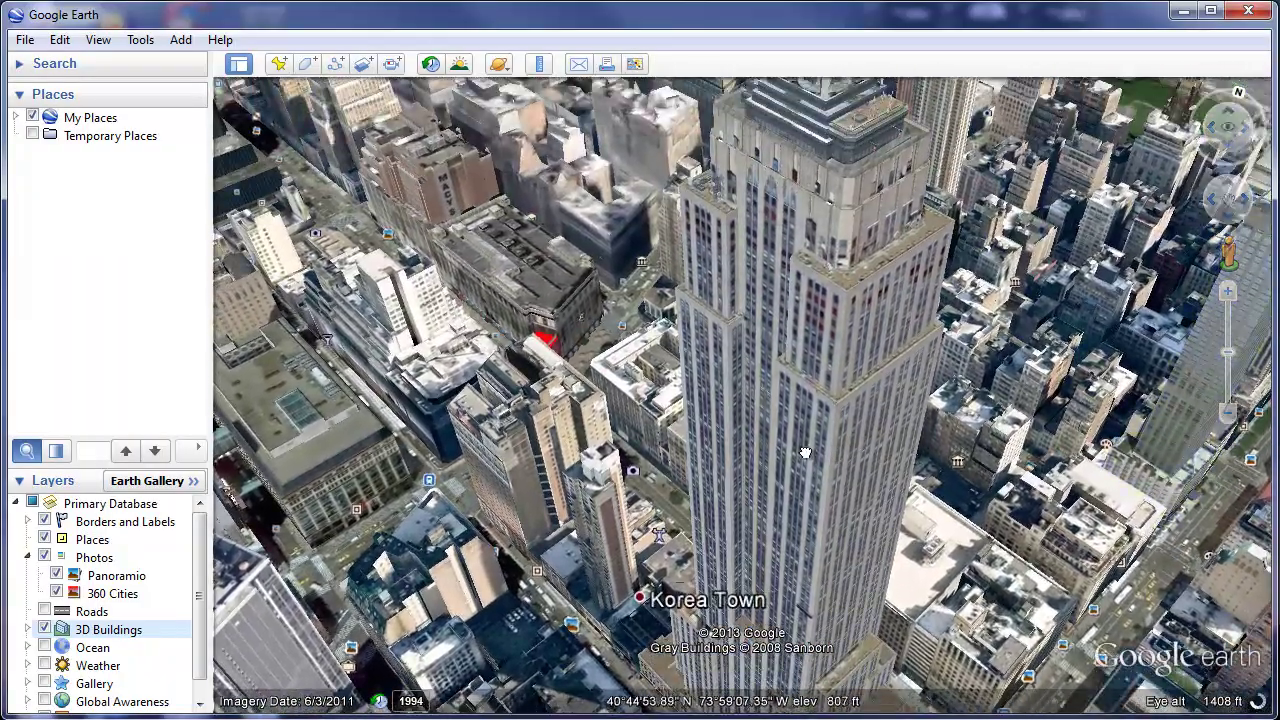
drag(776, 443, 853, 318)
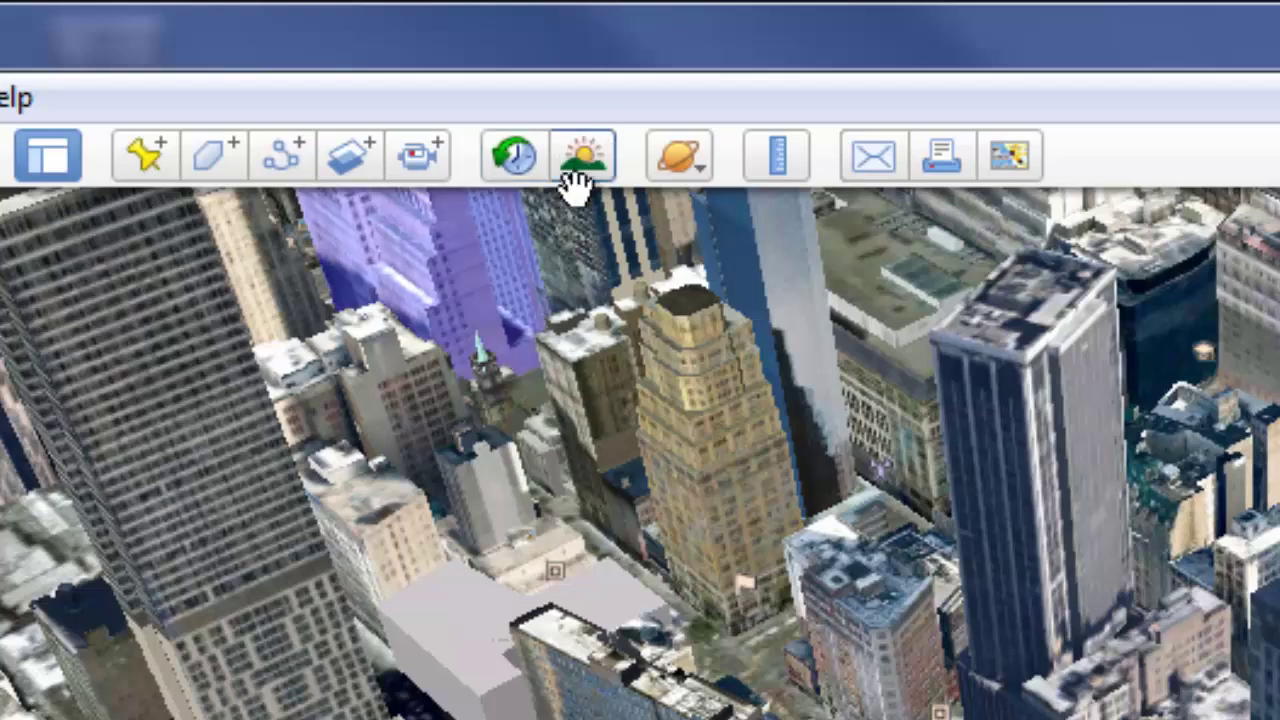
- Switch to Sky mode at the Pinwheel Galaxy (Messier 101) and expand the Search panel
click(680, 165)
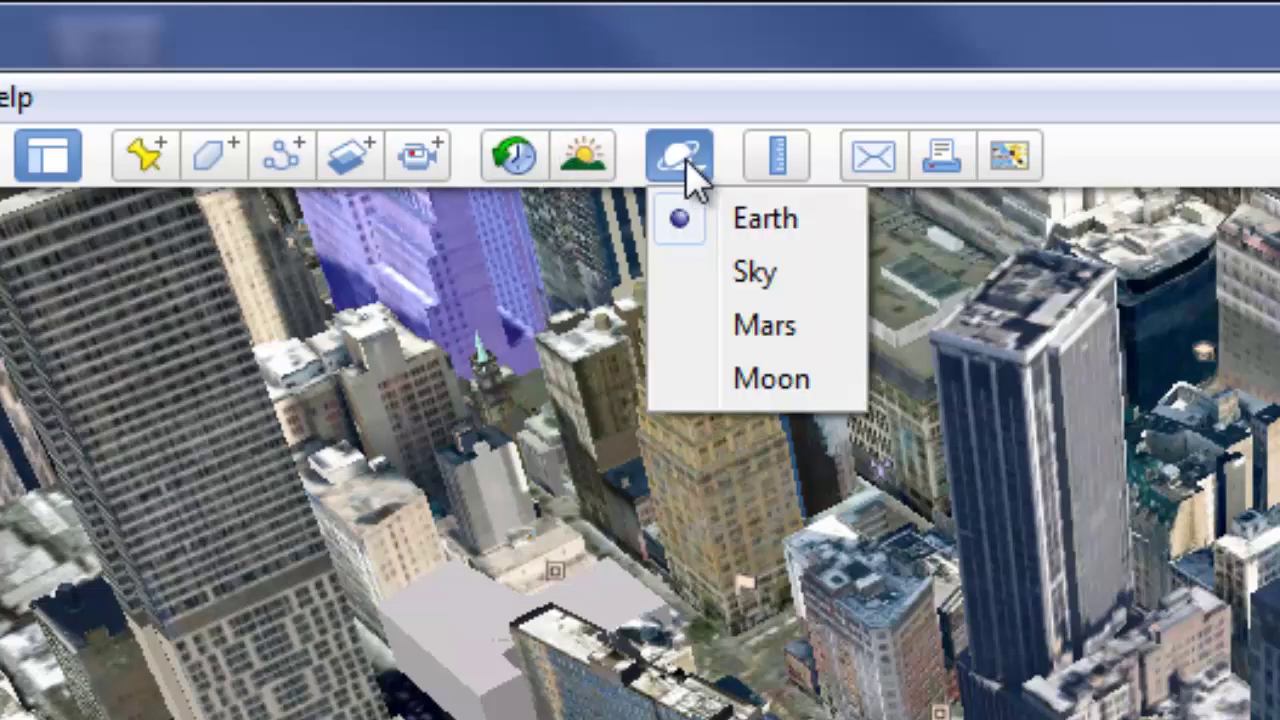
click(748, 272)
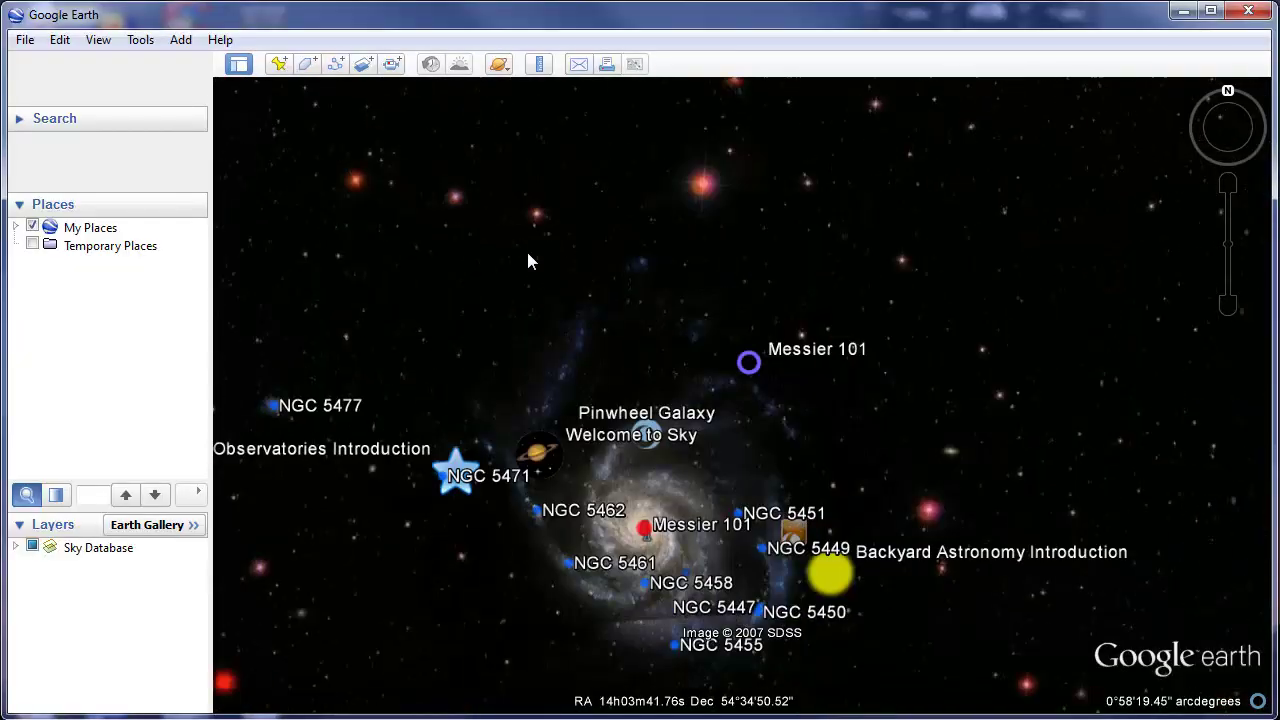
click(19, 120)
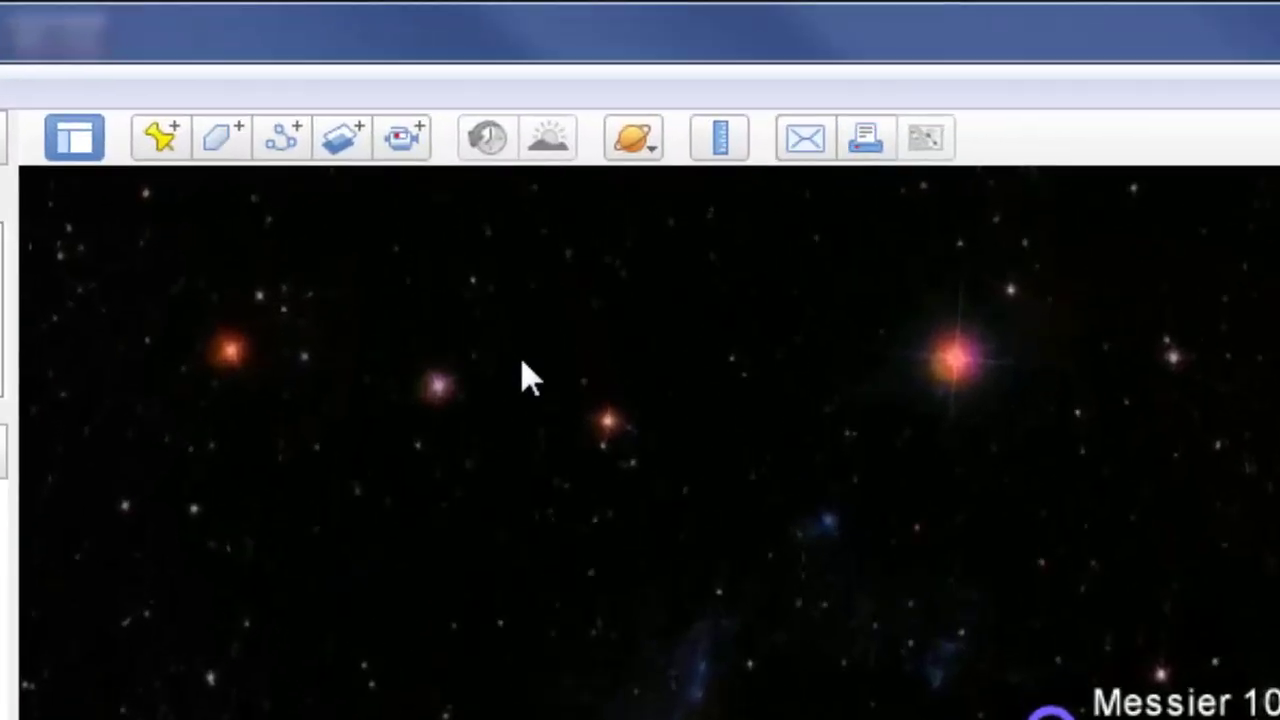
- Switch to Mars and zoom in on Phlegra Montes to about 714.70 mi
click(686, 180)
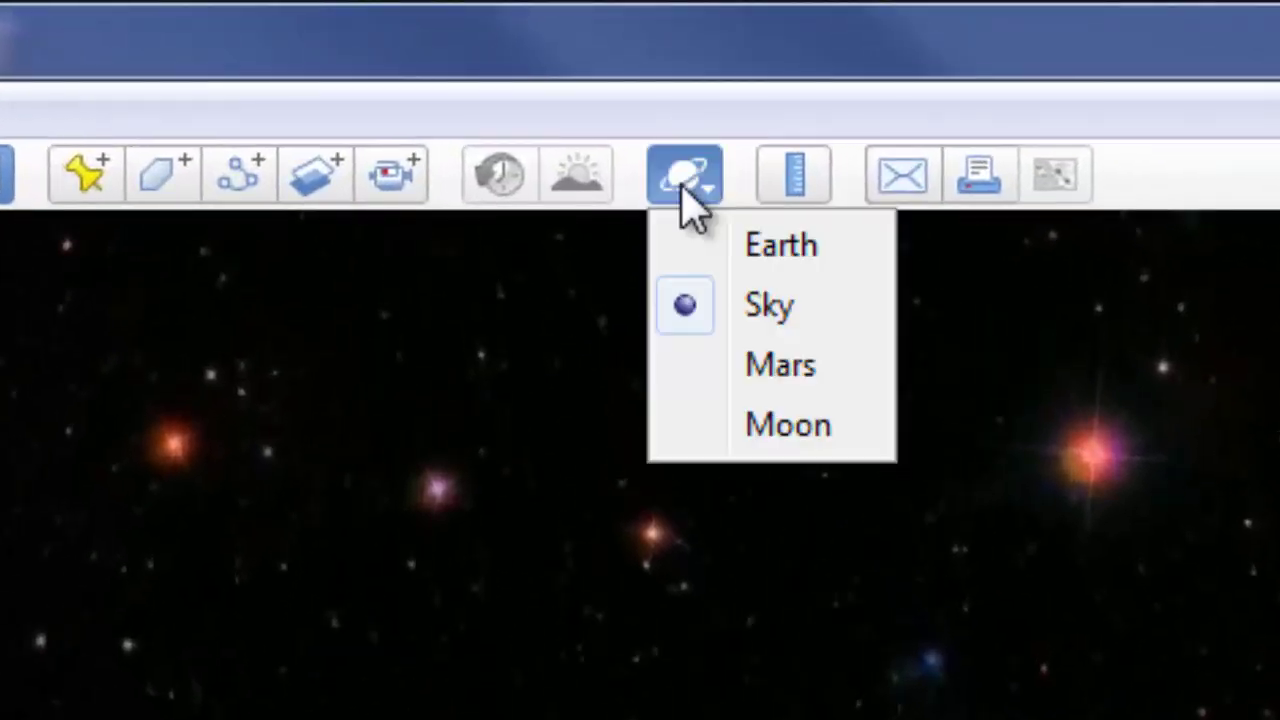
click(722, 352)
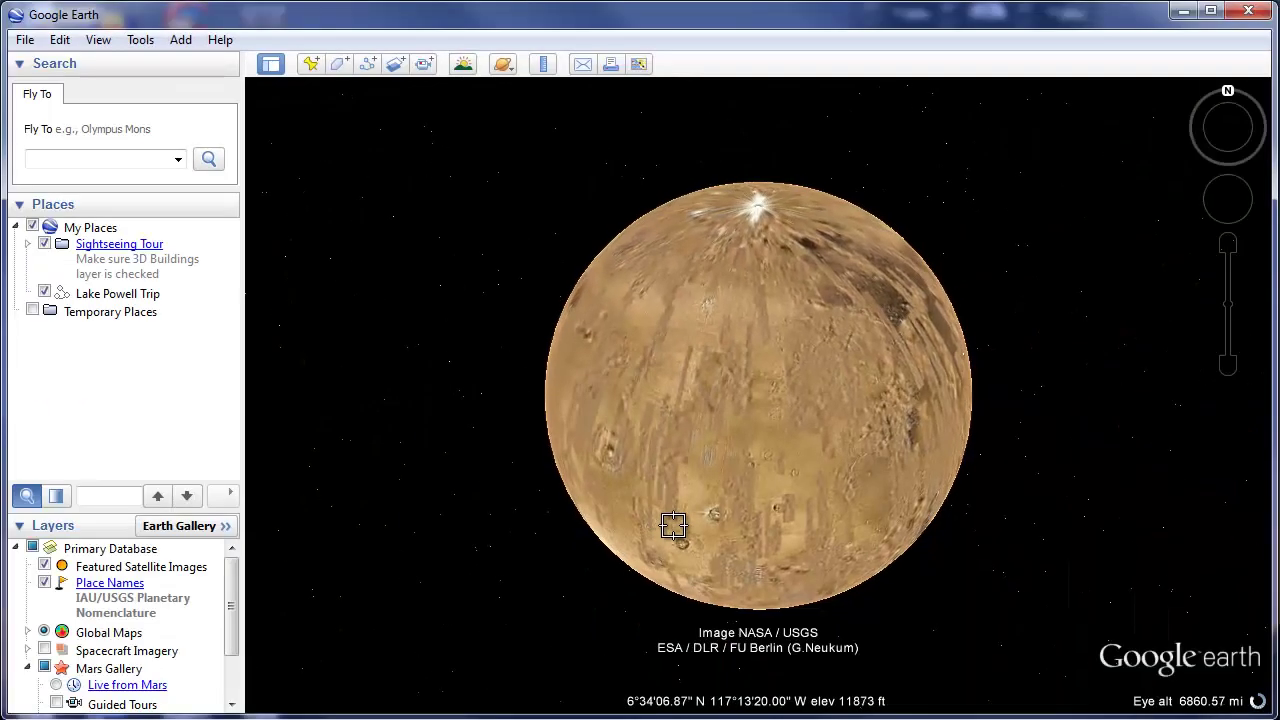
drag(673, 525, 775, 436)
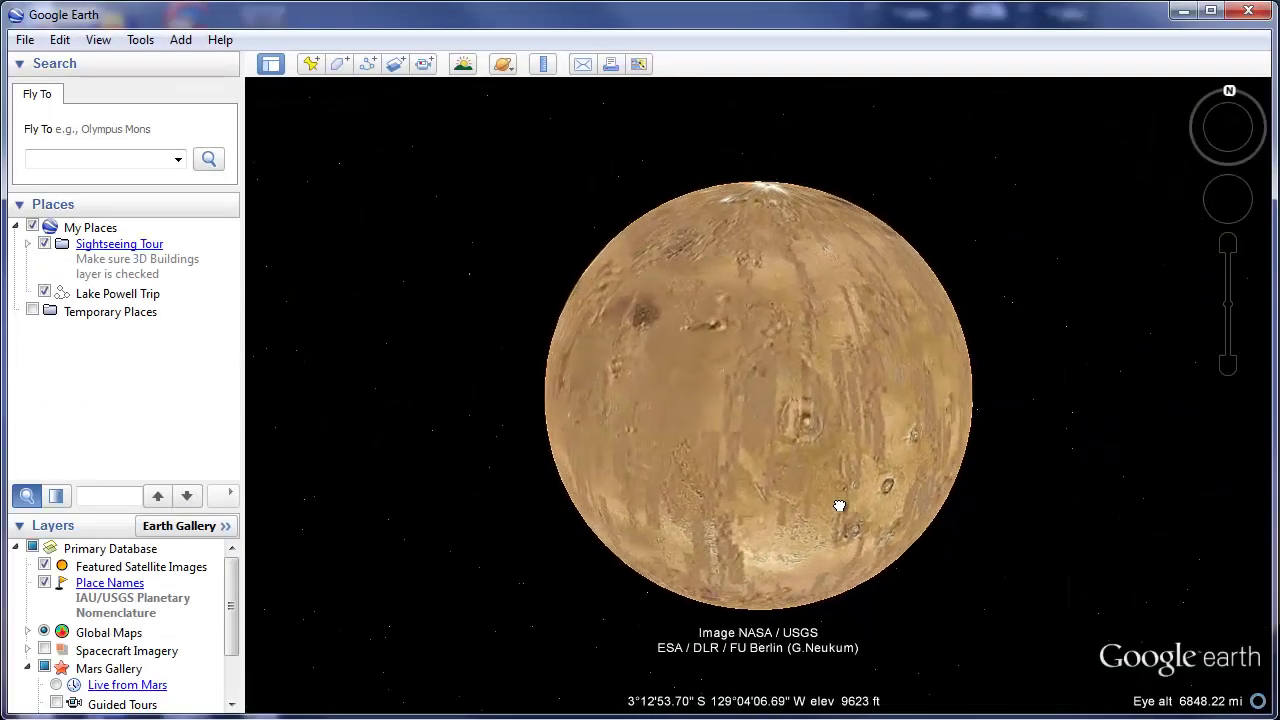
double_click(794, 466)
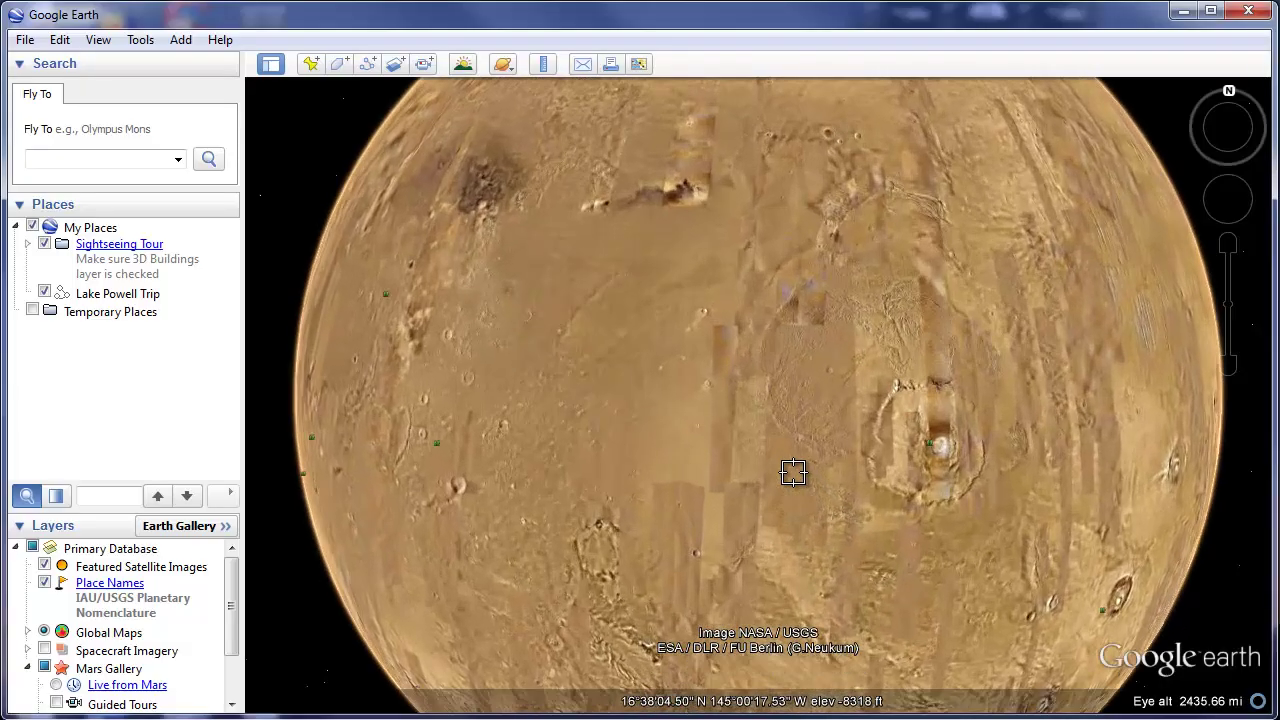
scroll(700, 495, up, 3)
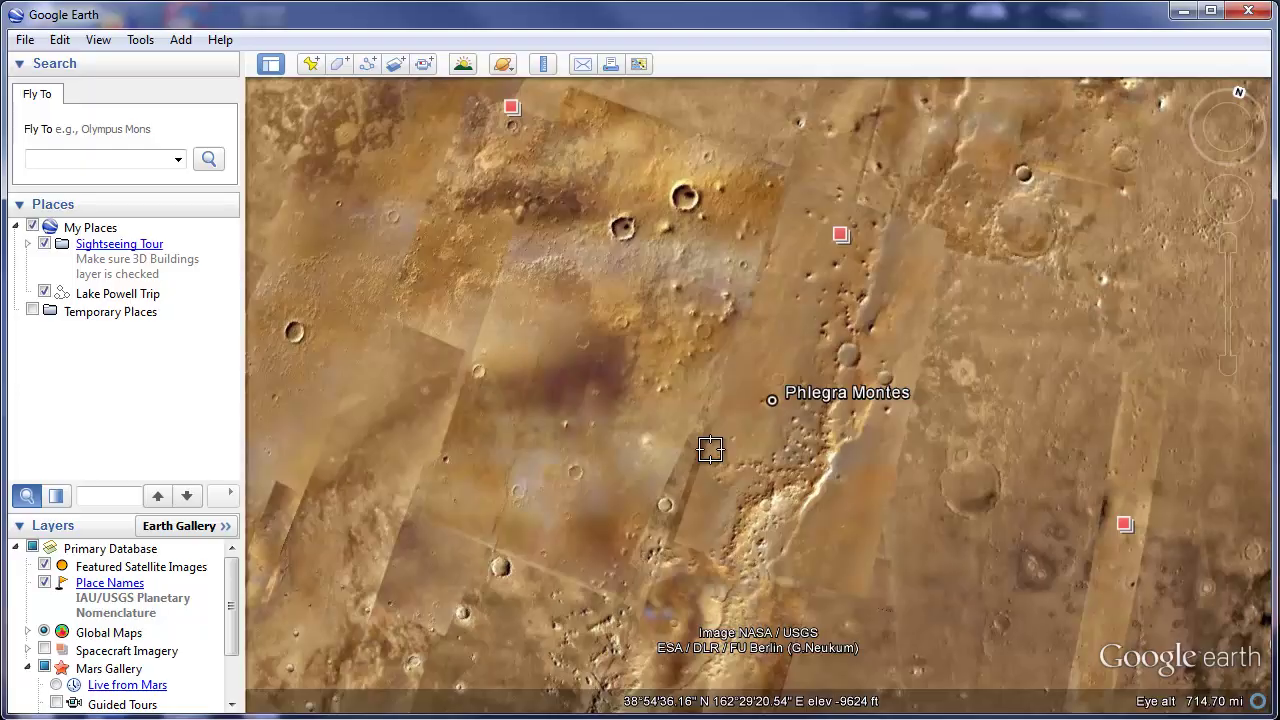
click(503, 65)
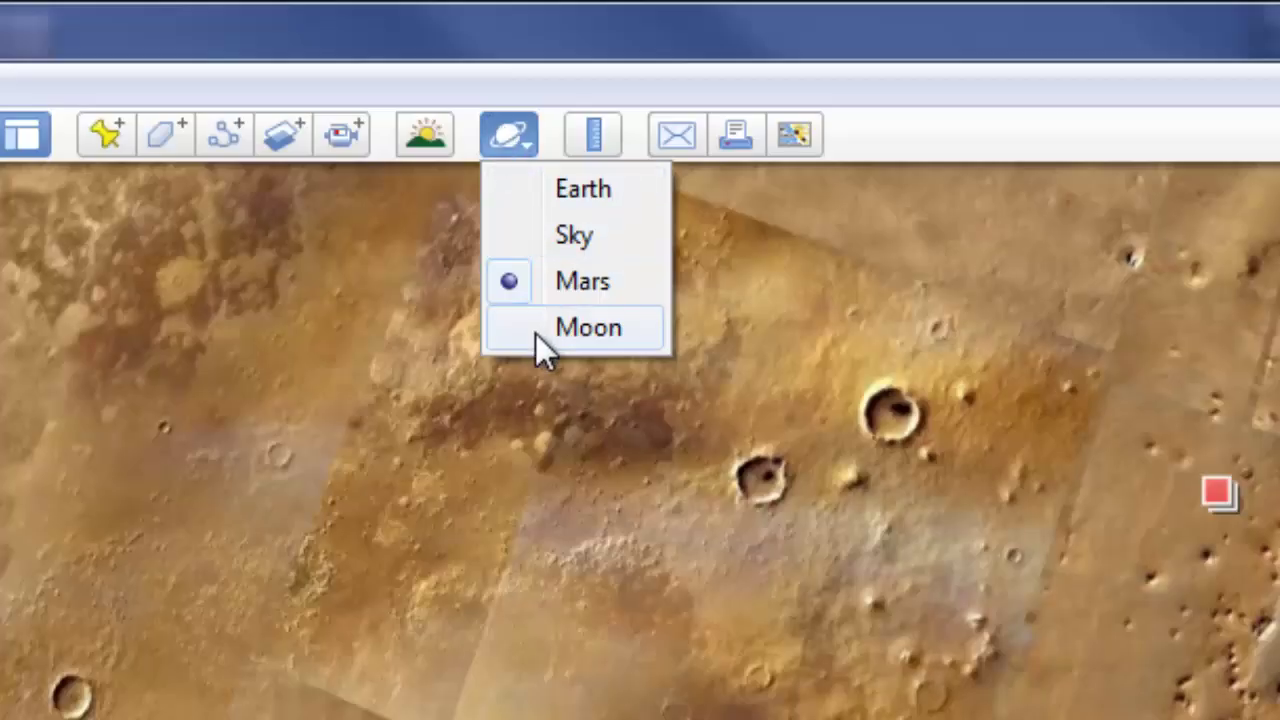
- Visit the Moon, spin the lunar globe, then return to Earth
click(518, 158)
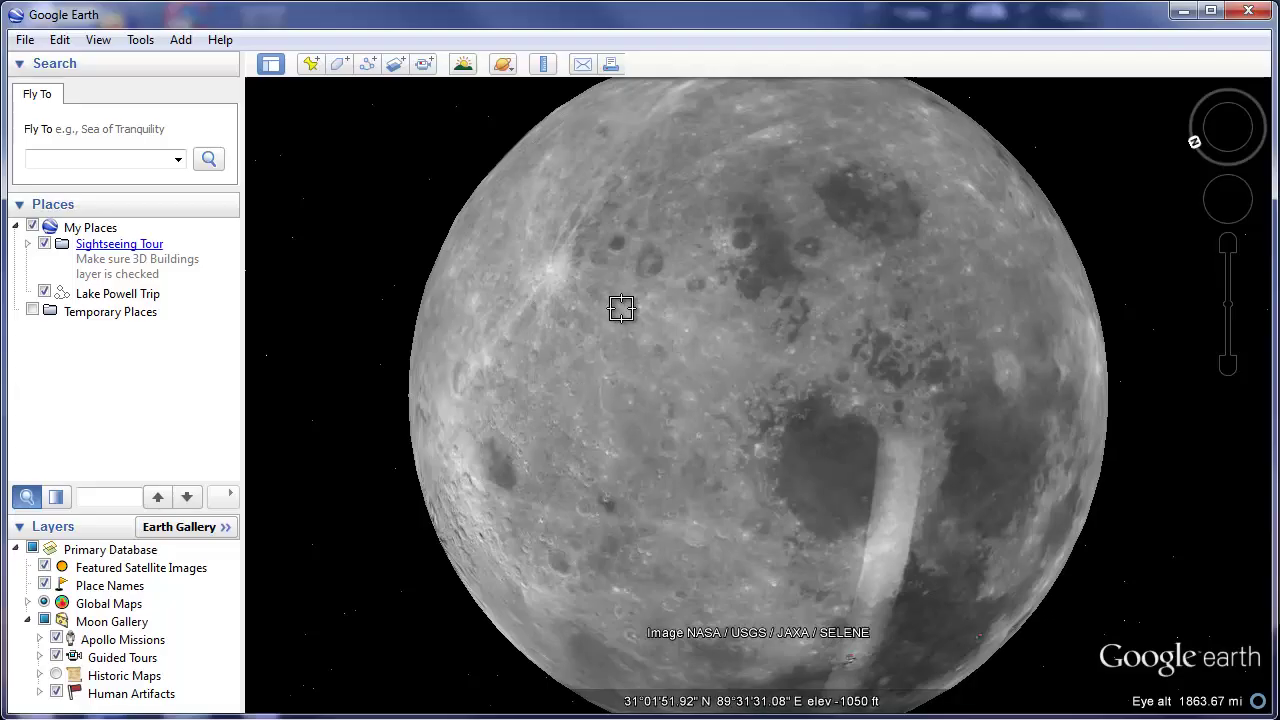
drag(621, 308, 691, 408)
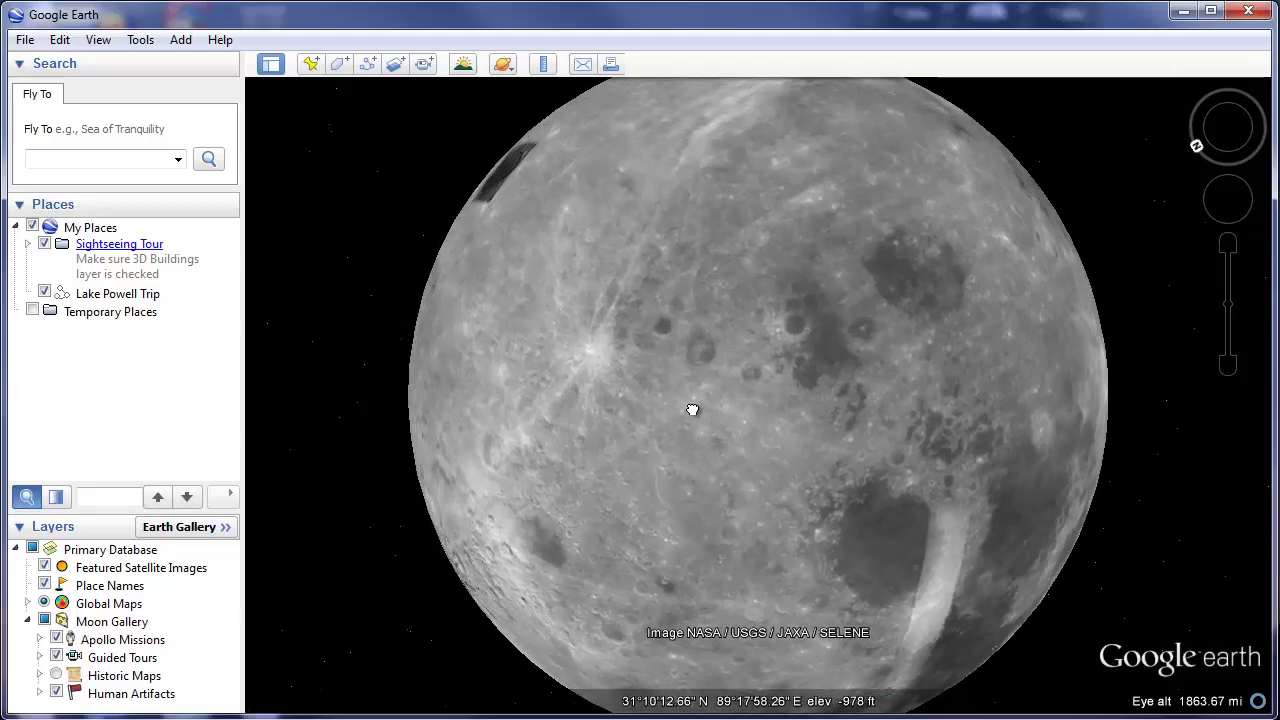
drag(618, 336, 746, 457)
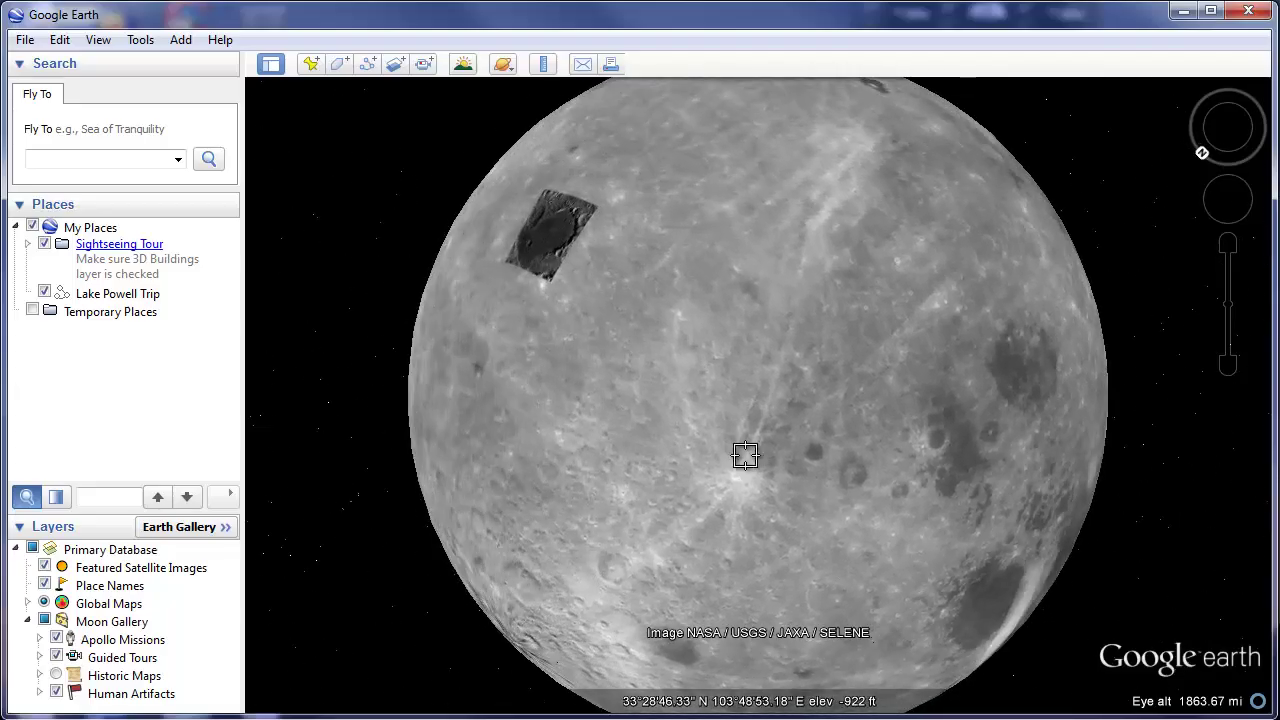
click(503, 66)
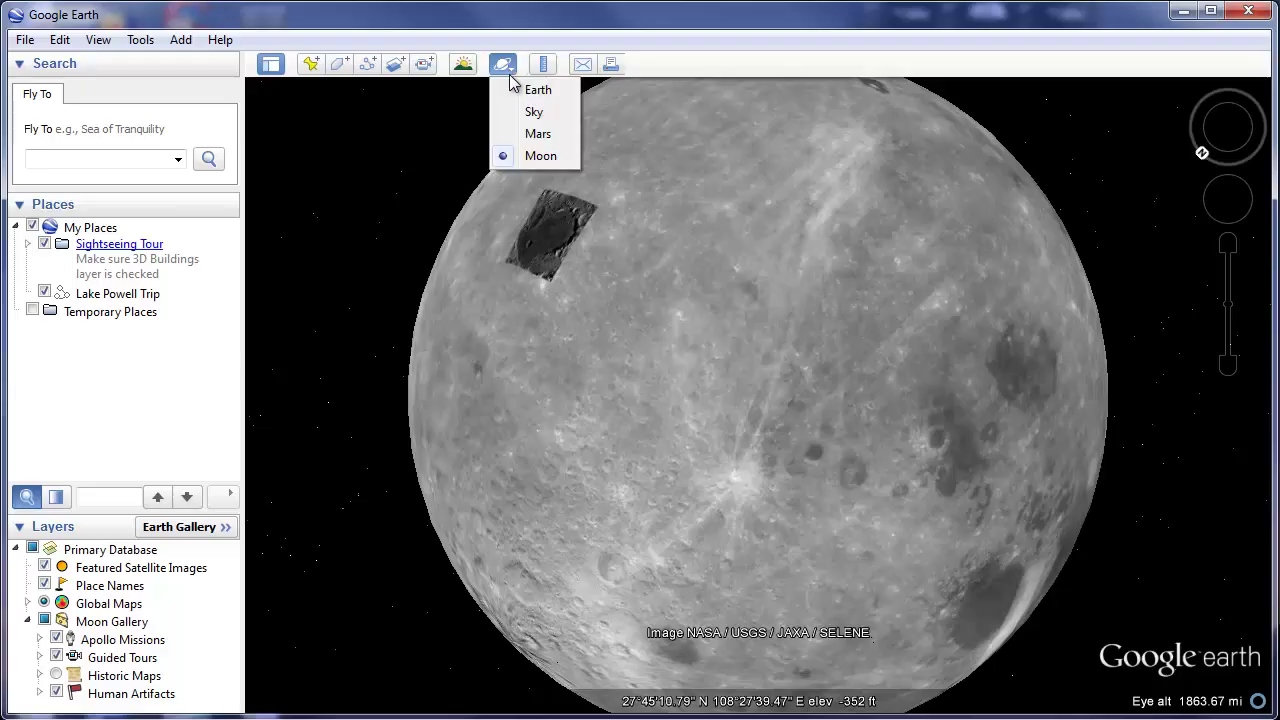
click(530, 90)
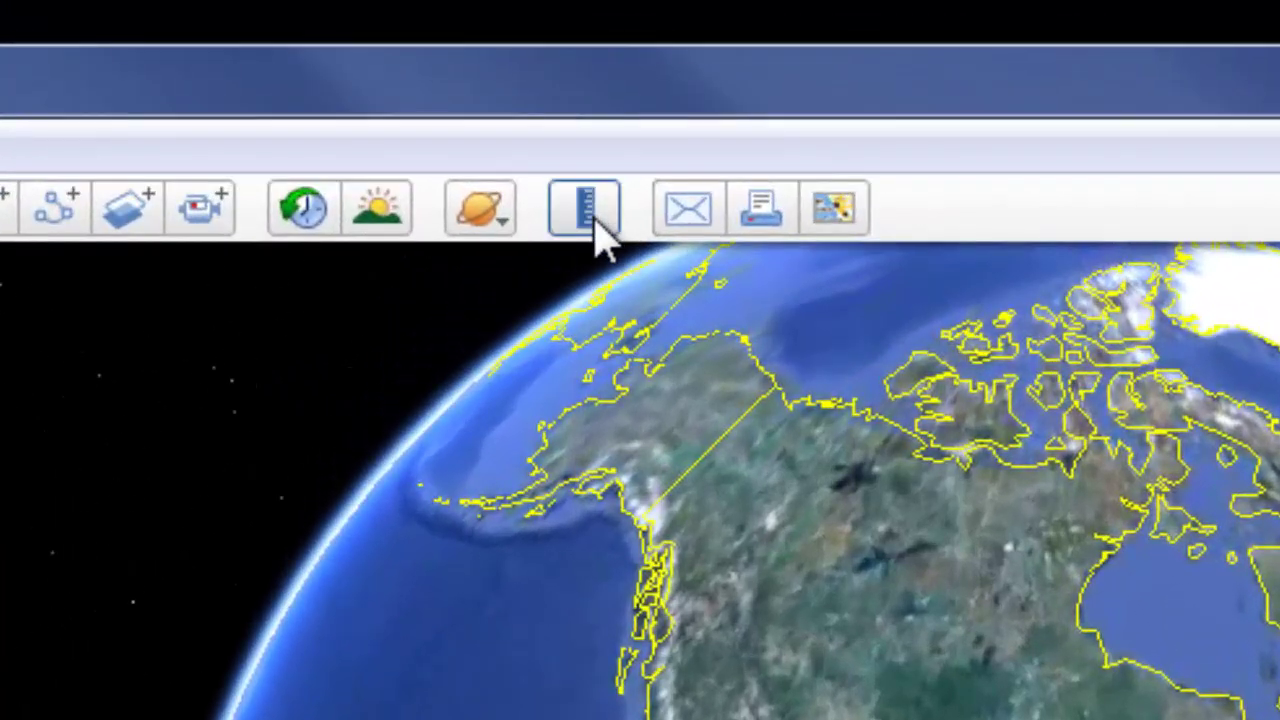
- Open the Ruler and set its measurement units to Kilometers
click(590, 215)
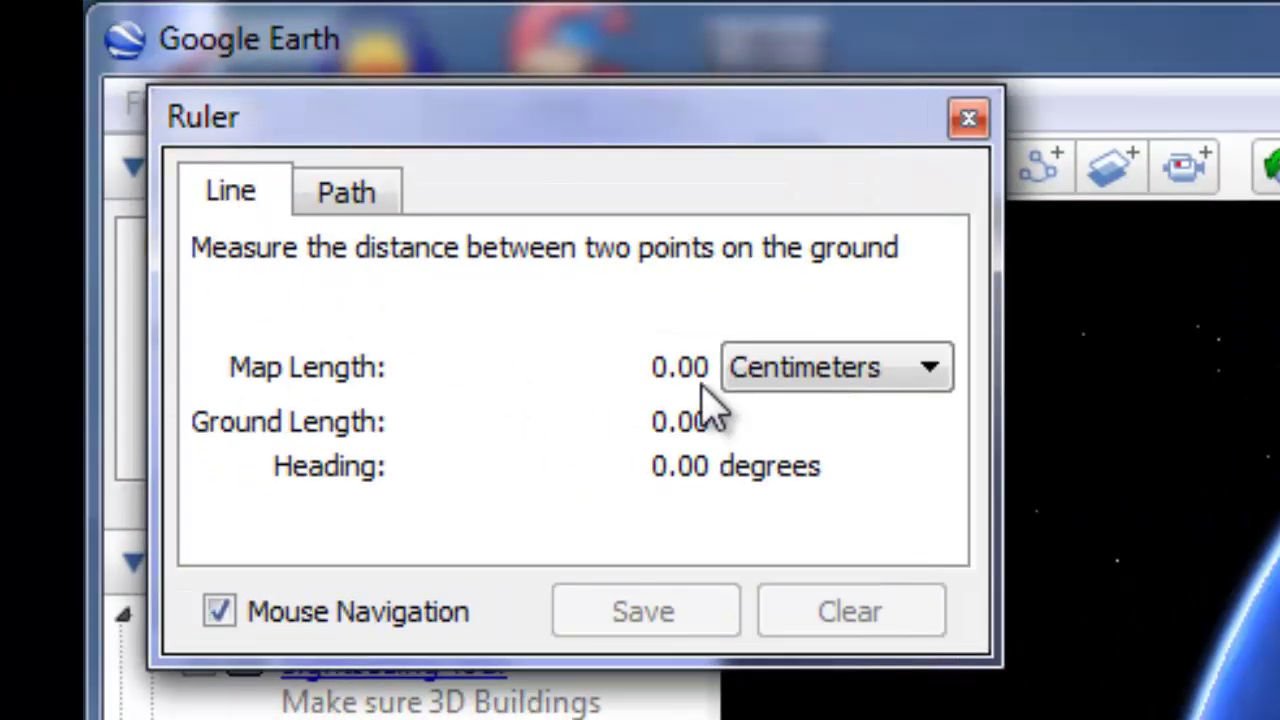
click(850, 372)
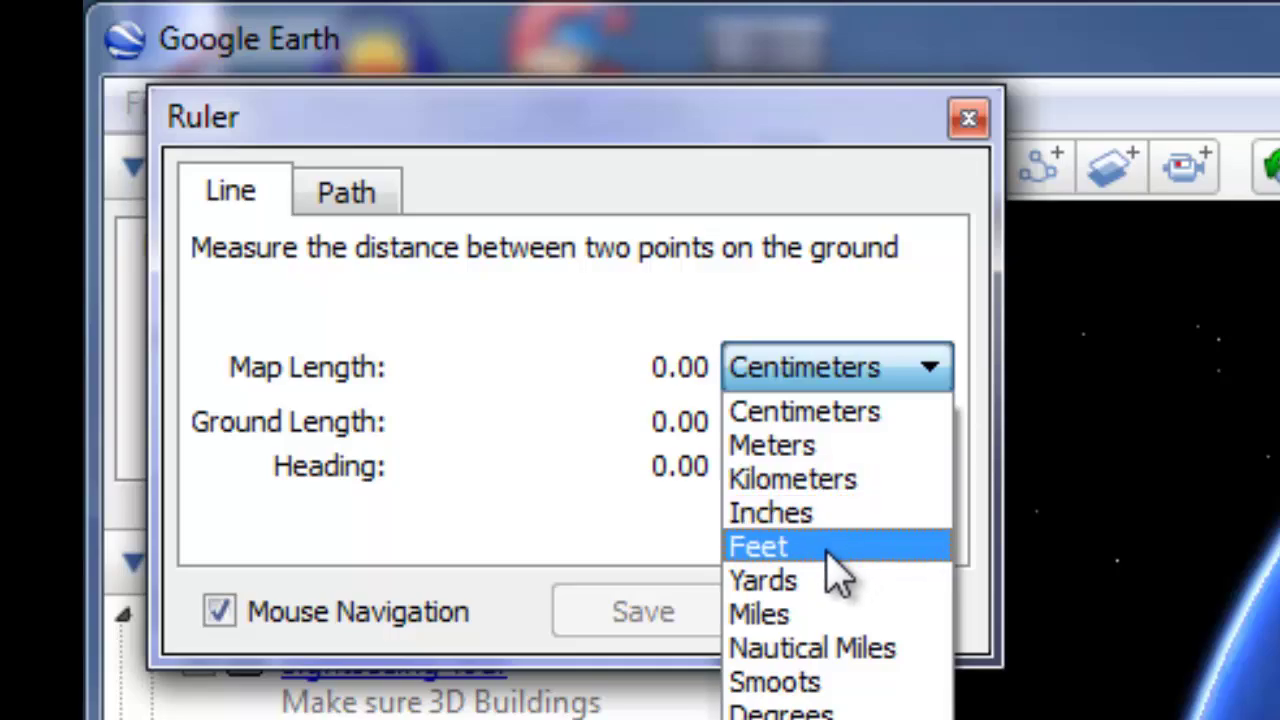
click(810, 490)
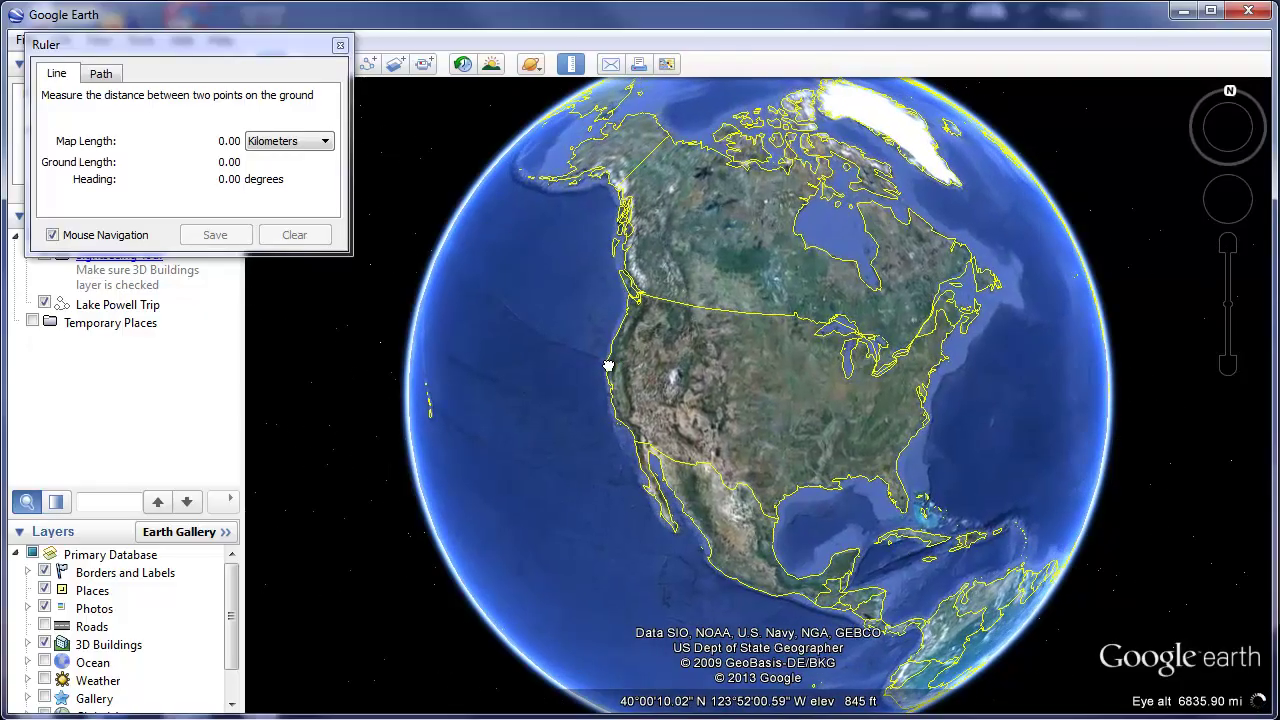
- Measure a line east from the California coast, show its length in Miles, then clear it
click(608, 366)
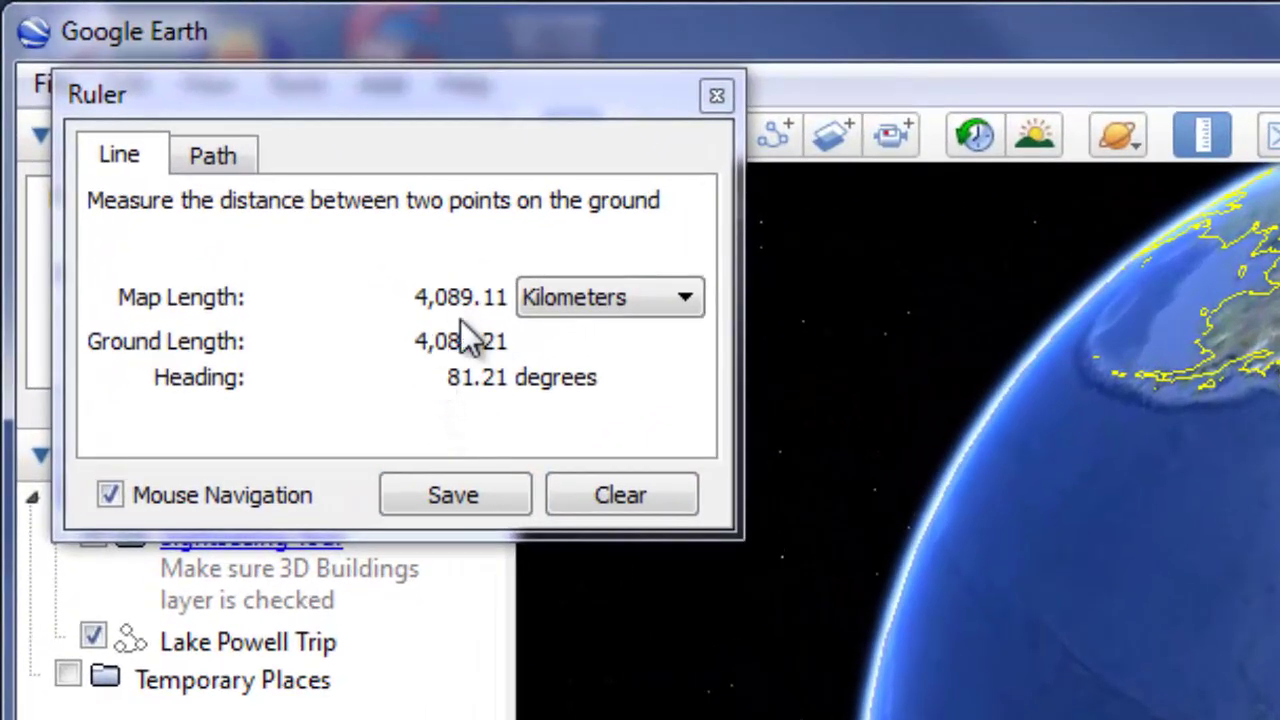
click(526, 300)
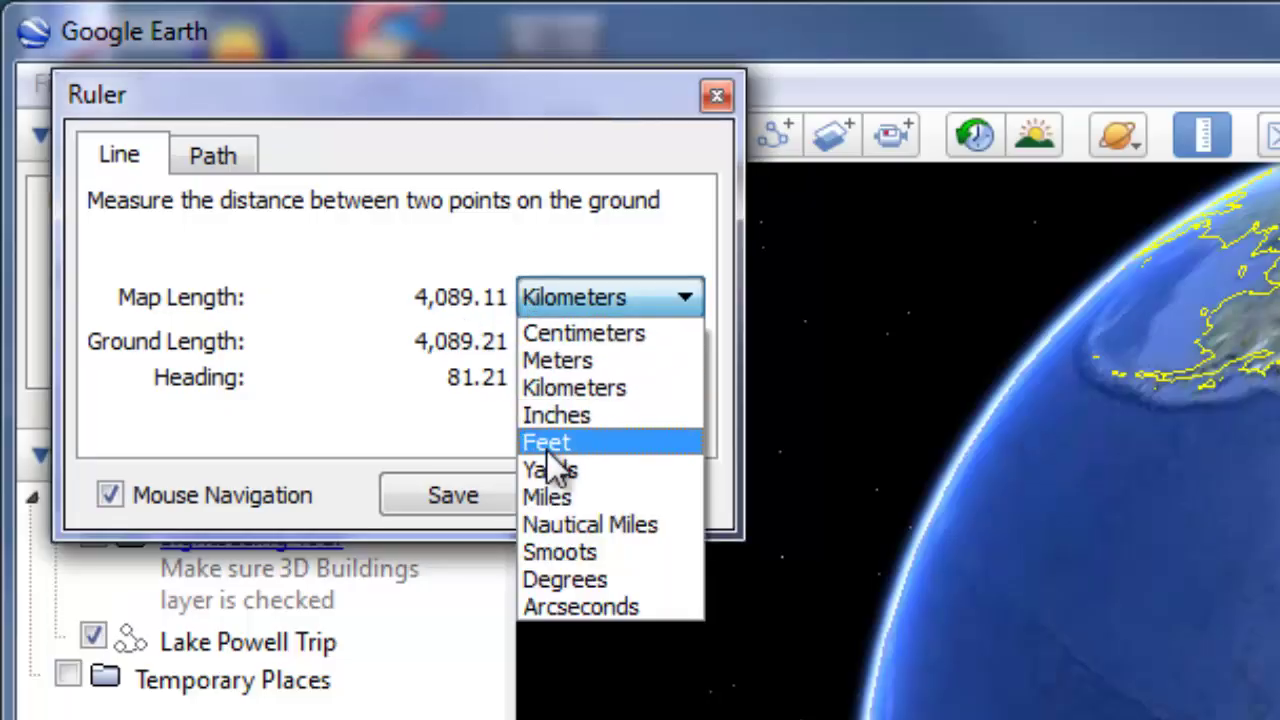
click(558, 499)
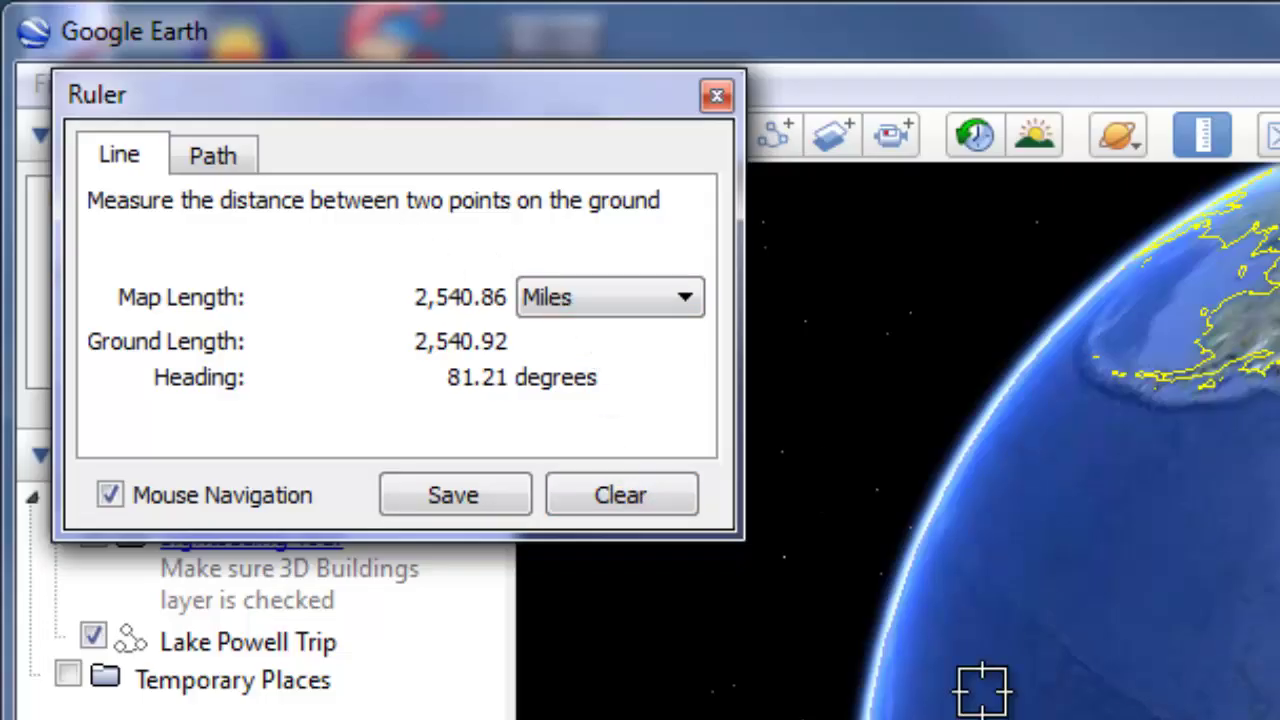
click(641, 496)
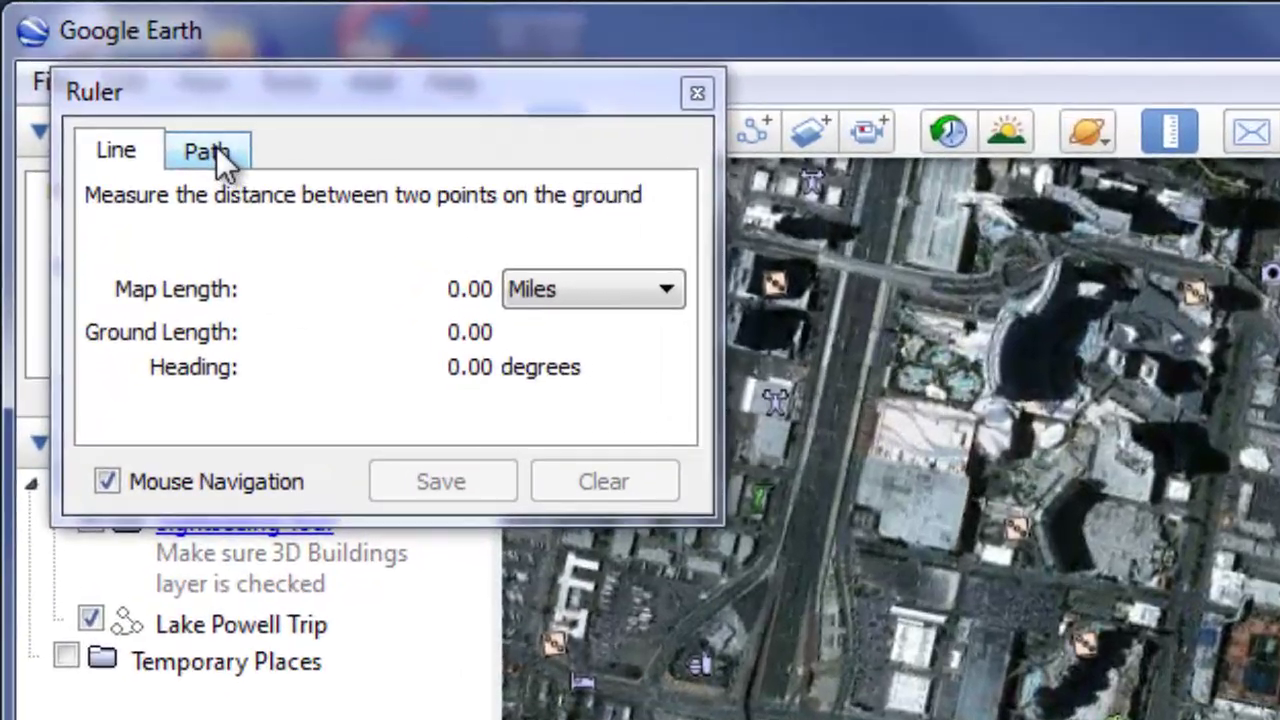
- Trace a 3.47-mile Path measurement around central Las Vegas street corners, then close the Ruler
click(103, 74)
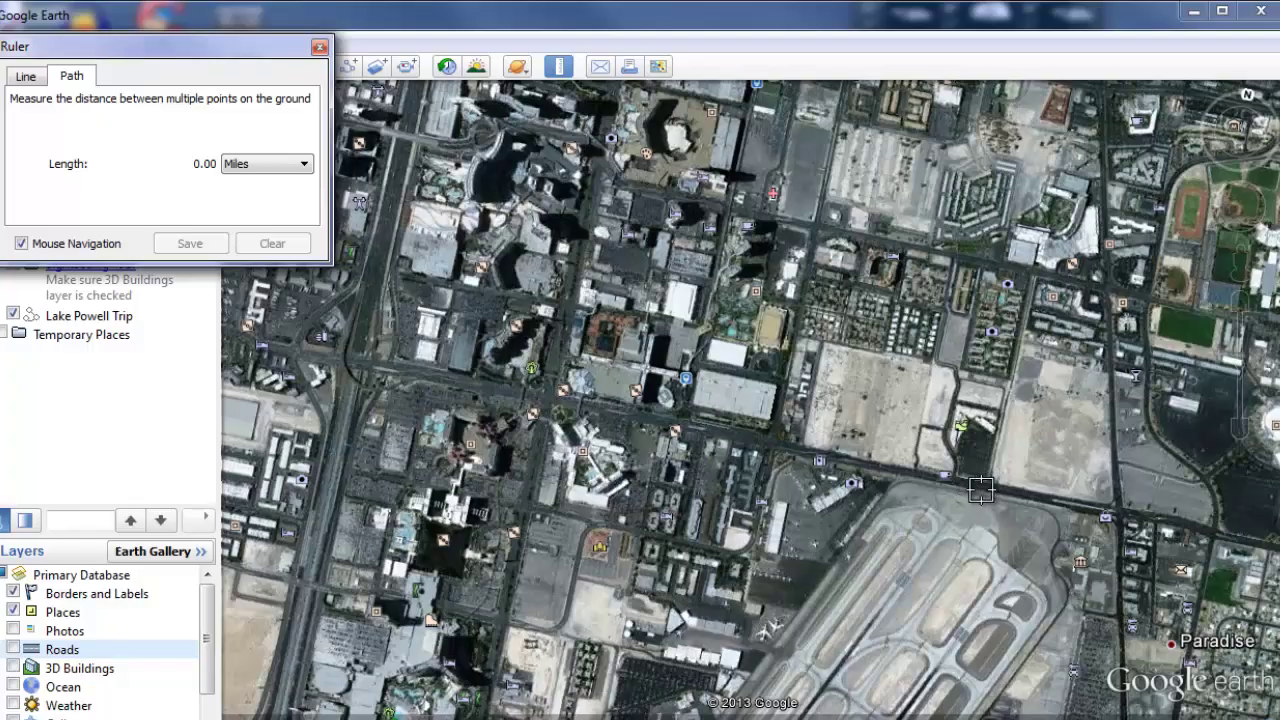
click(1082, 514)
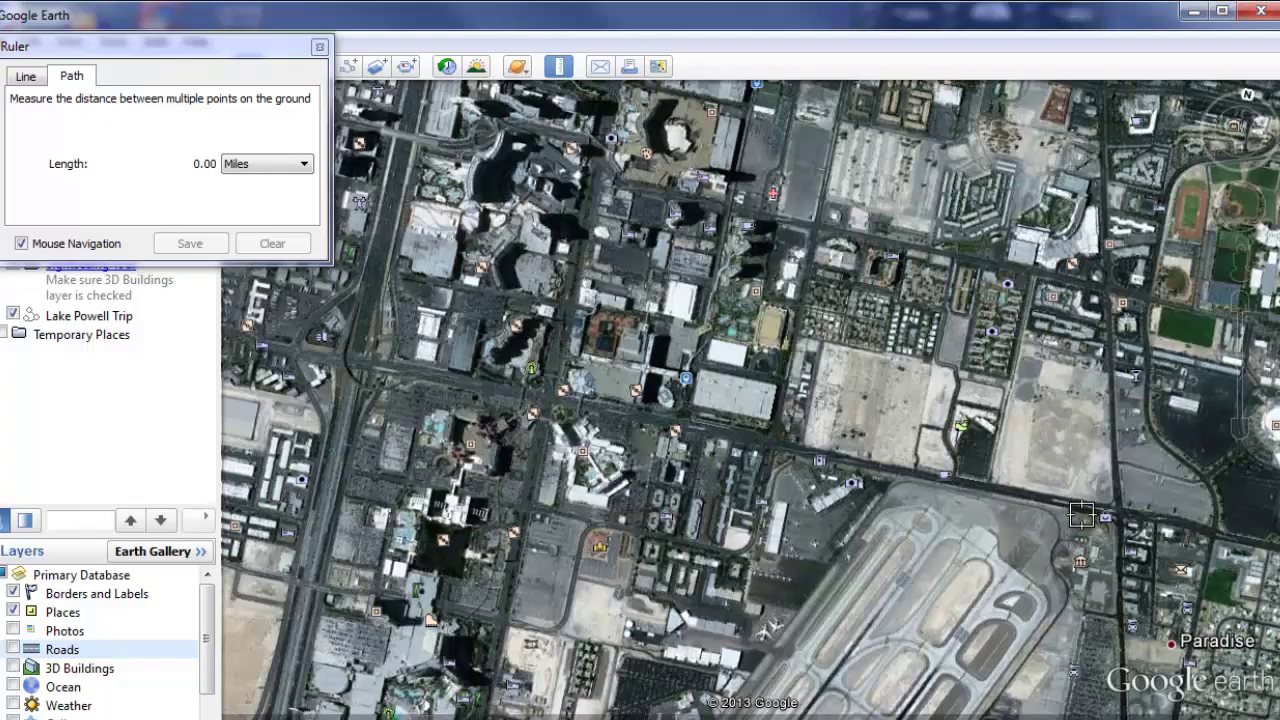
click(1087, 510)
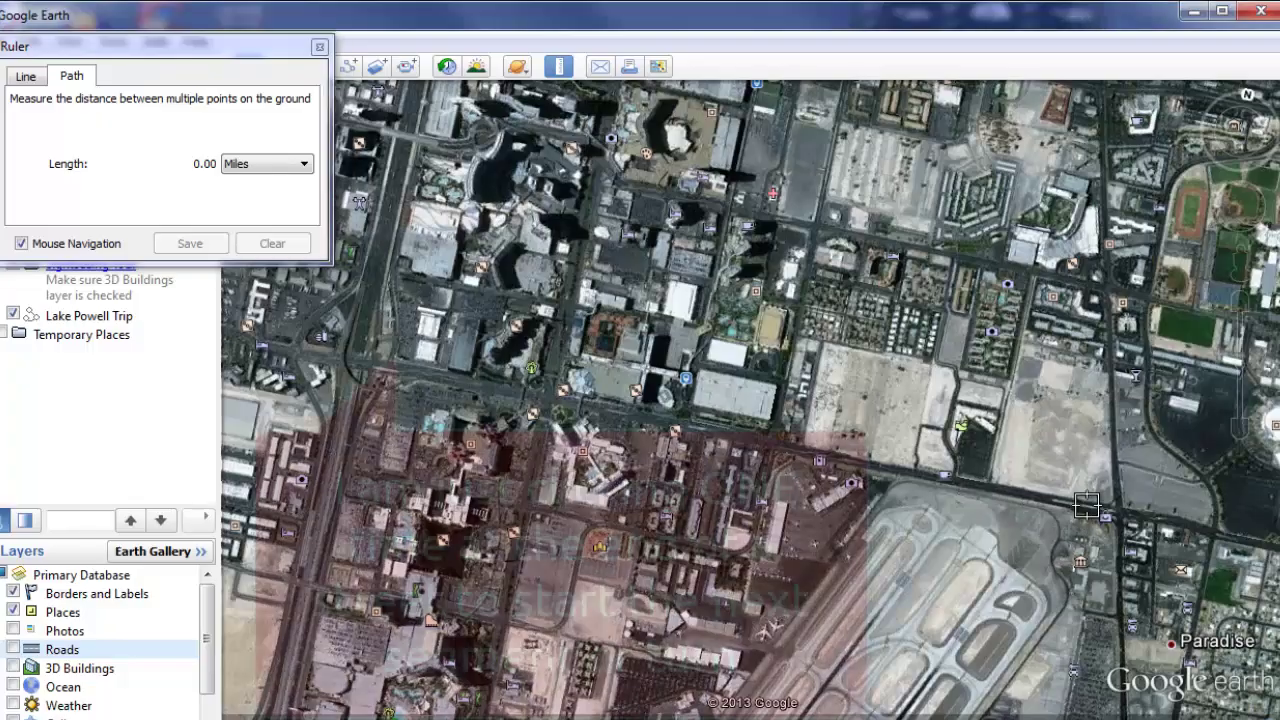
click(545, 403)
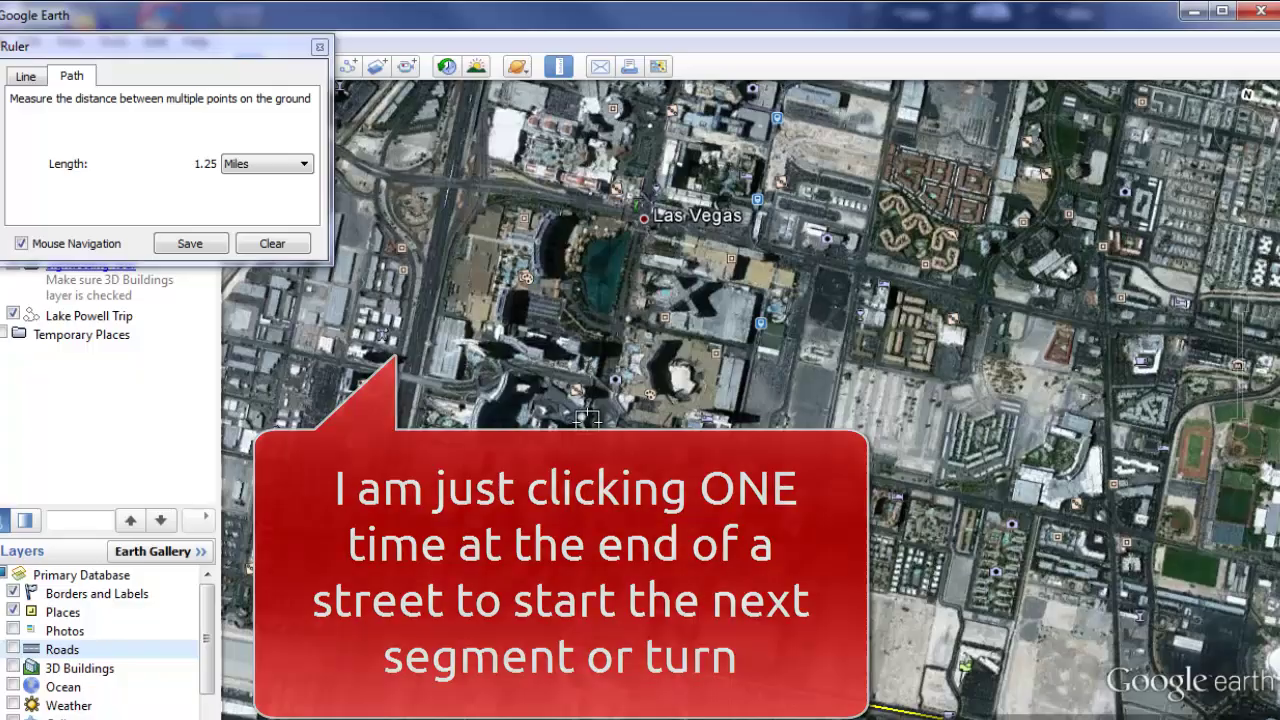
click(643, 216)
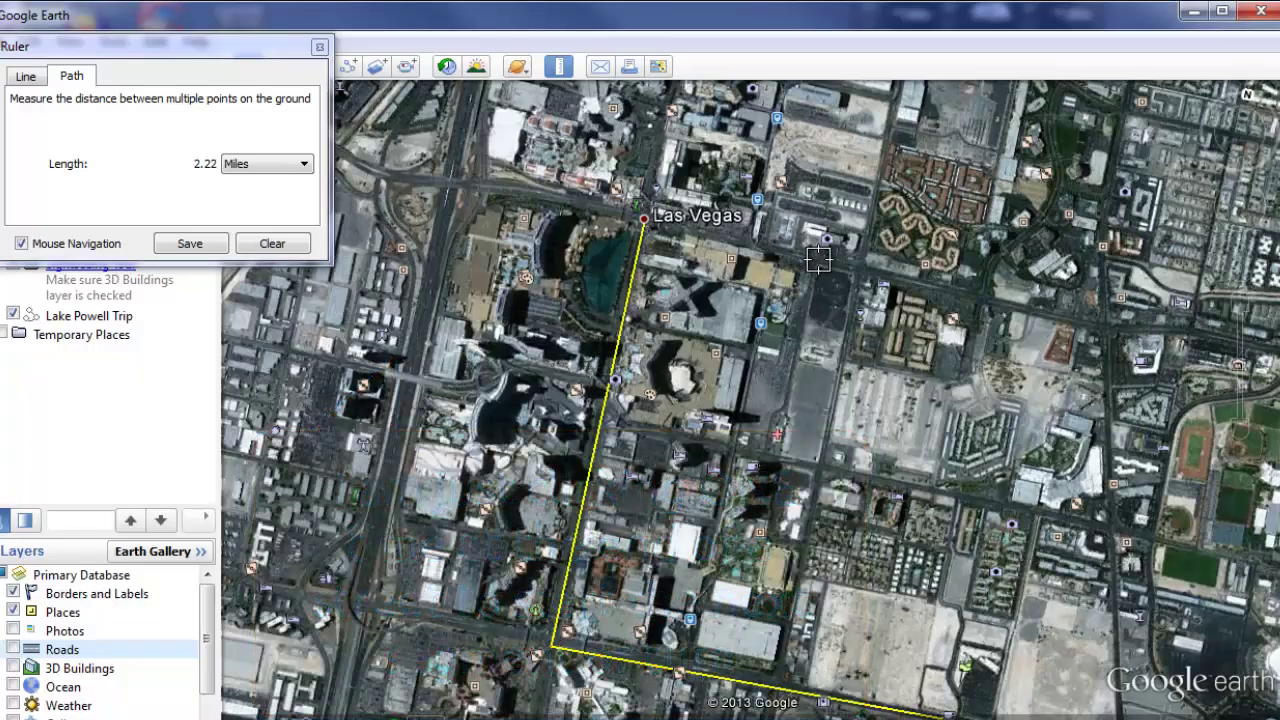
click(856, 268)
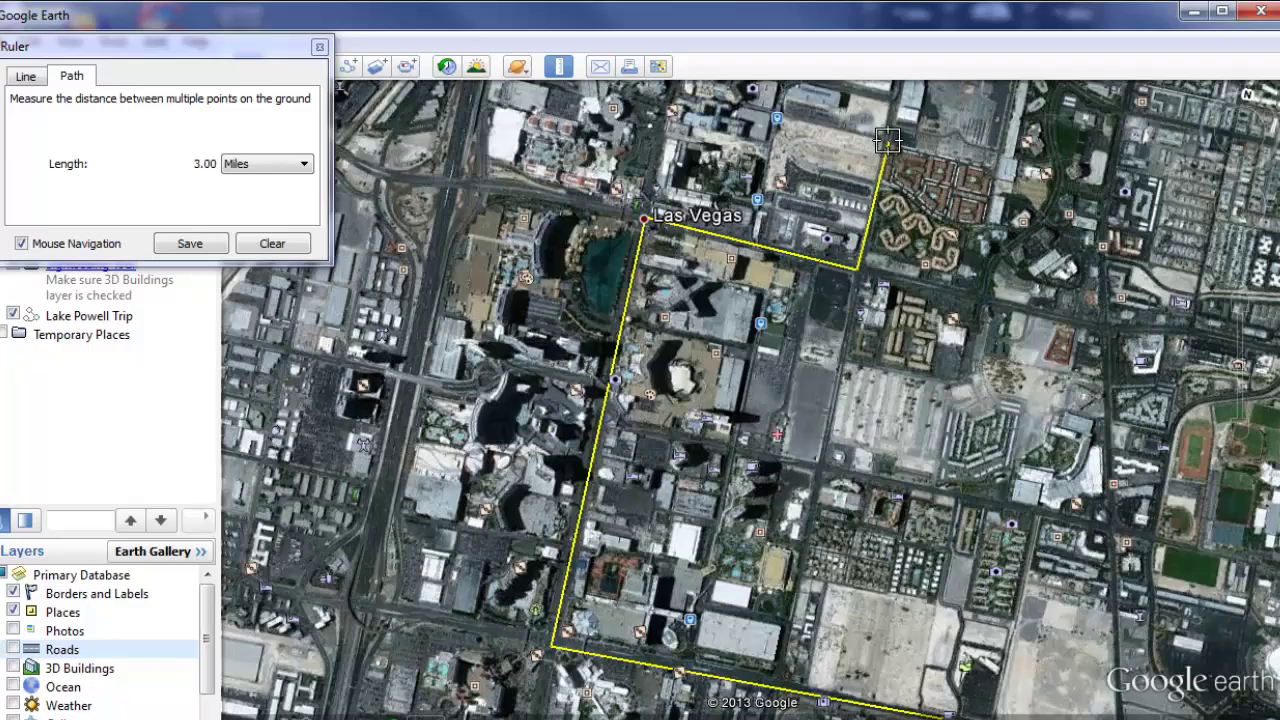
click(776, 115)
click(680, 98)
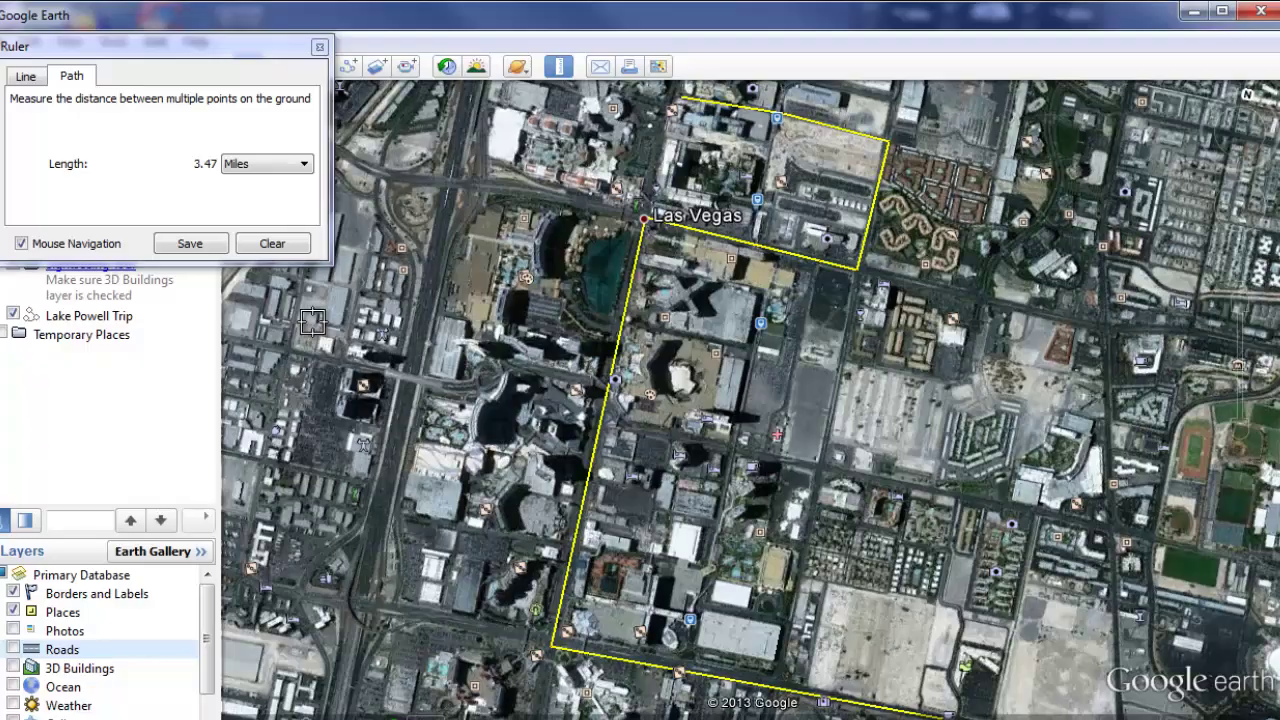
click(319, 48)
- Zoom out from the Las Vegas valley to a wide view of the western United States
scroll(357, 350, down, 5)
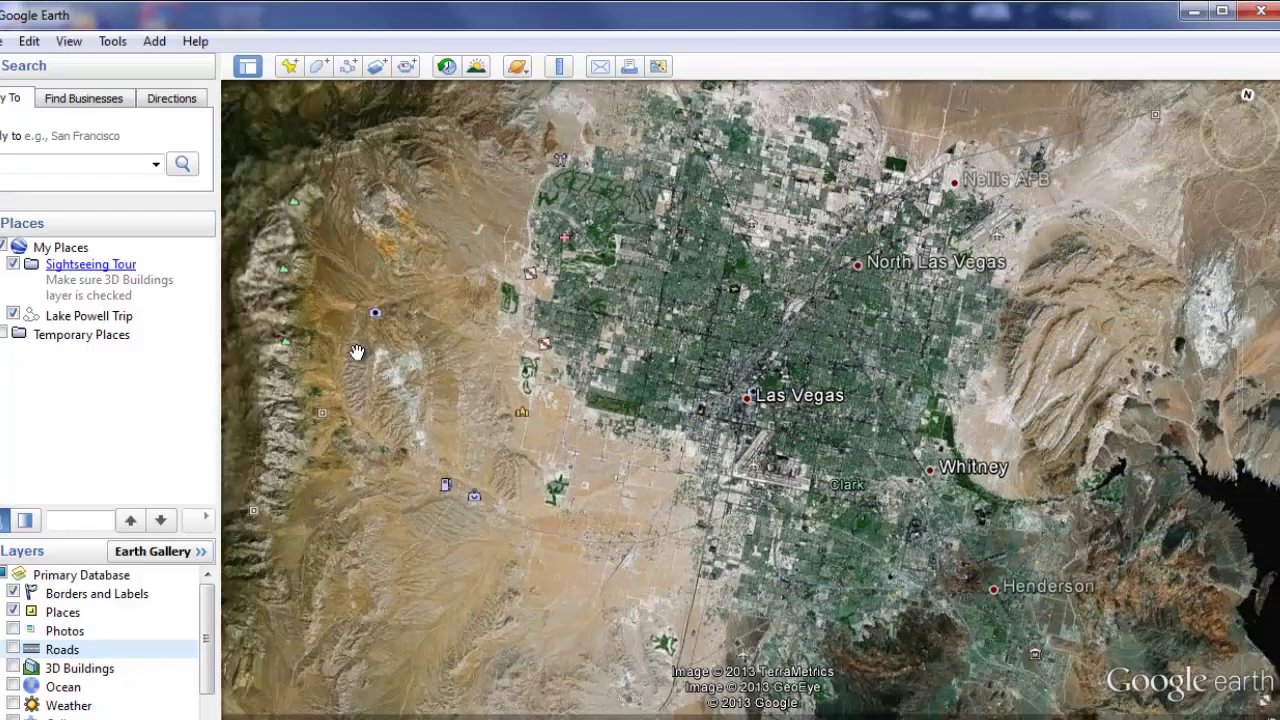
scroll(357, 350, down, 5)
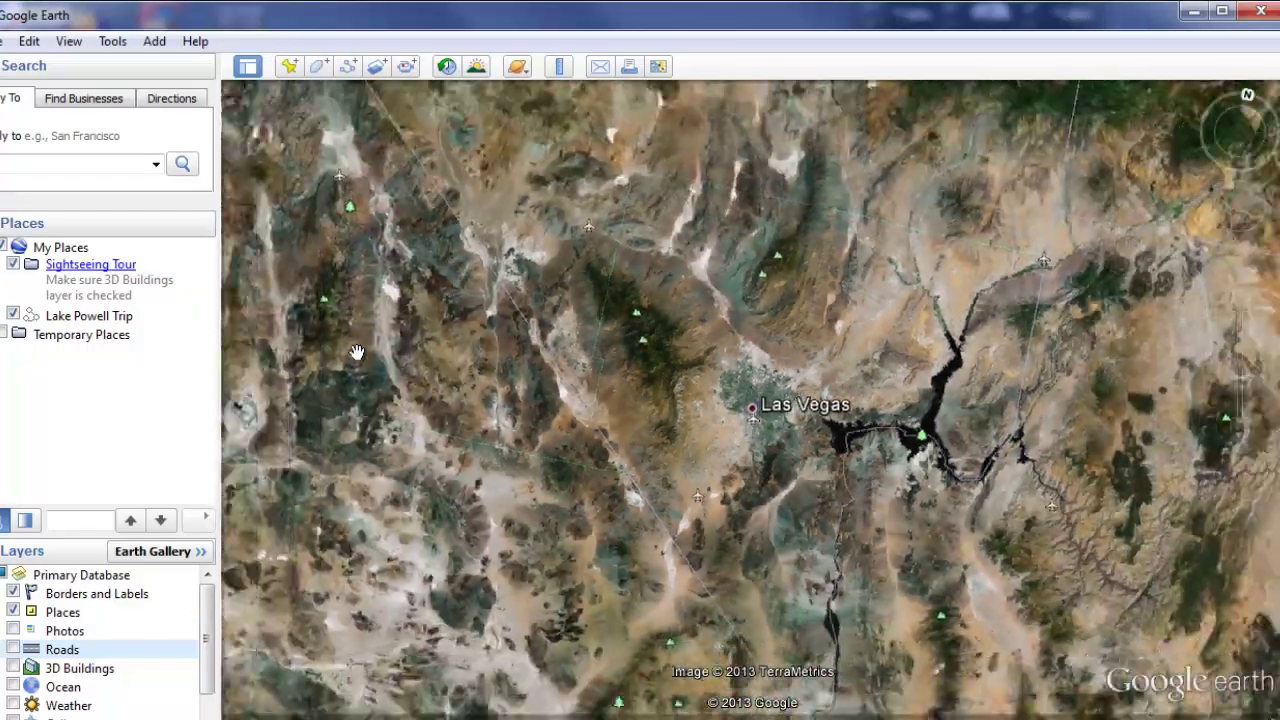
scroll(357, 350, down, 5)
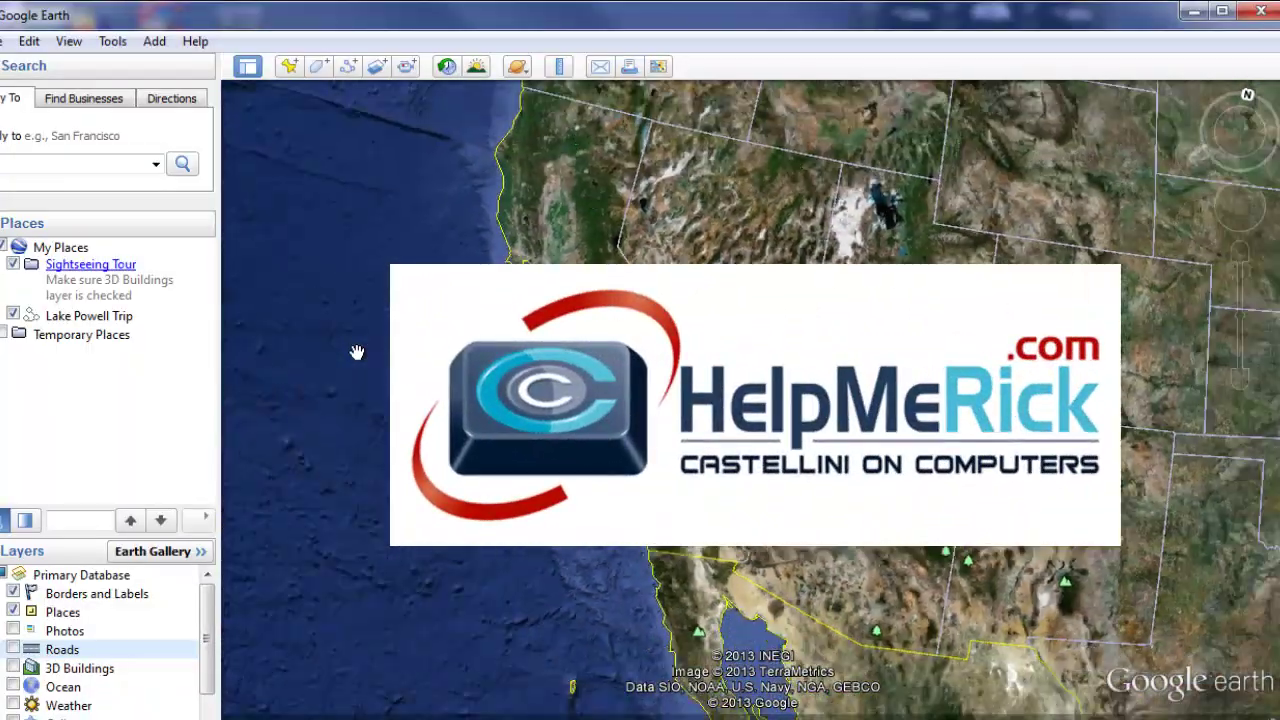